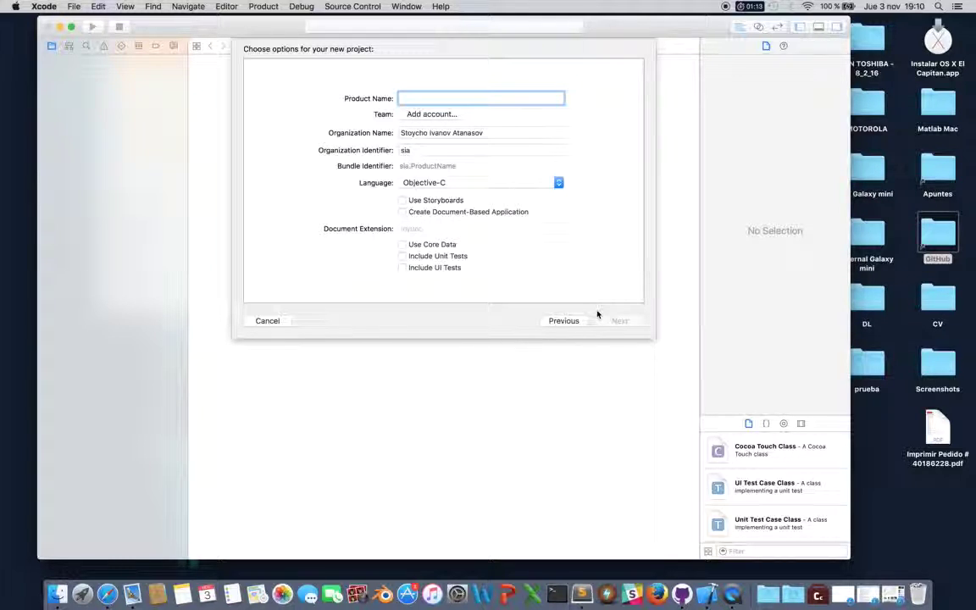
Step: Name the new project Demo and create it in the Escritorio folder
{"action": "type", "text": "Demo"}
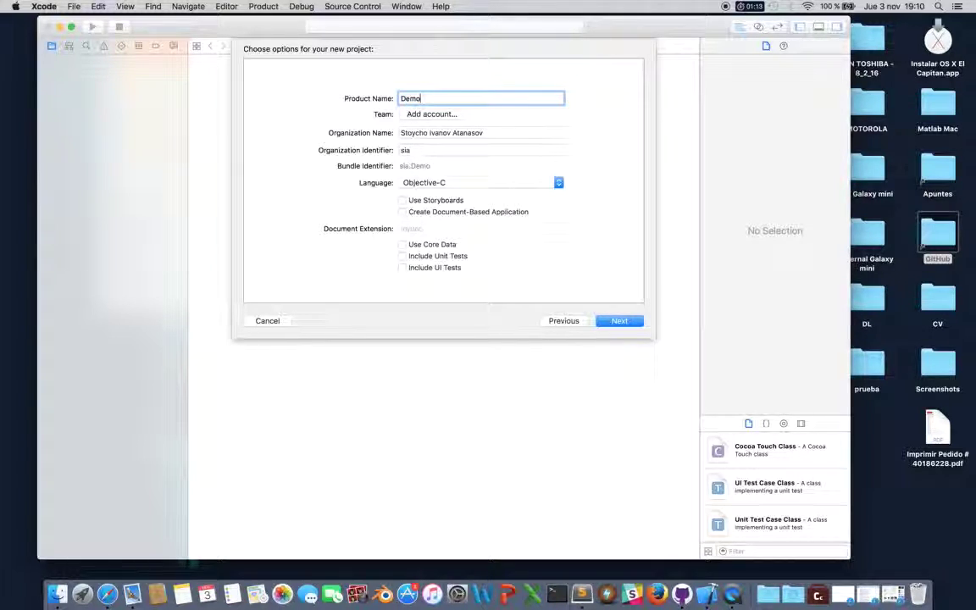
{"action": "left_click", "coordinate": [610, 328]}
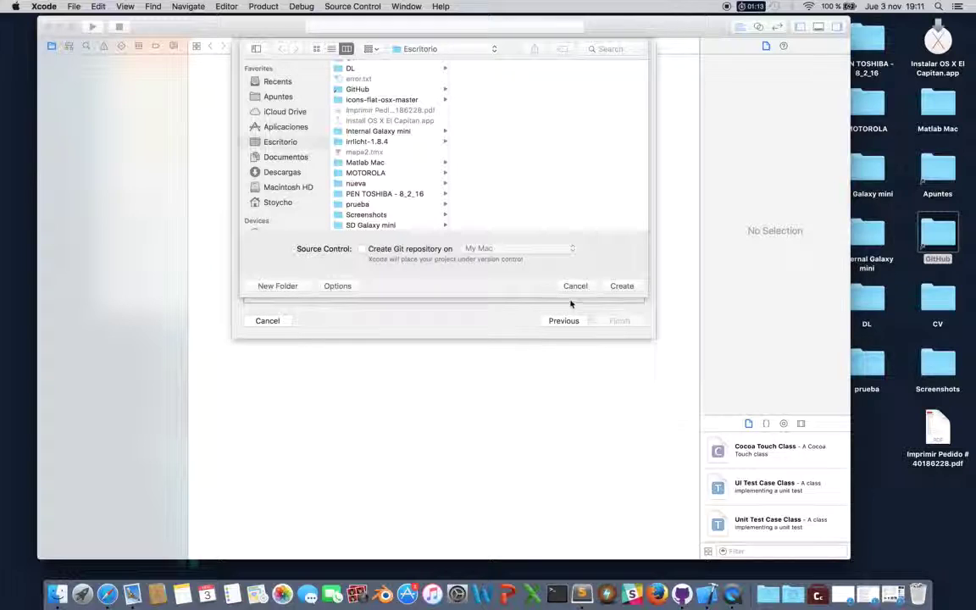
{"action": "left_click", "coordinate": [622, 287]}
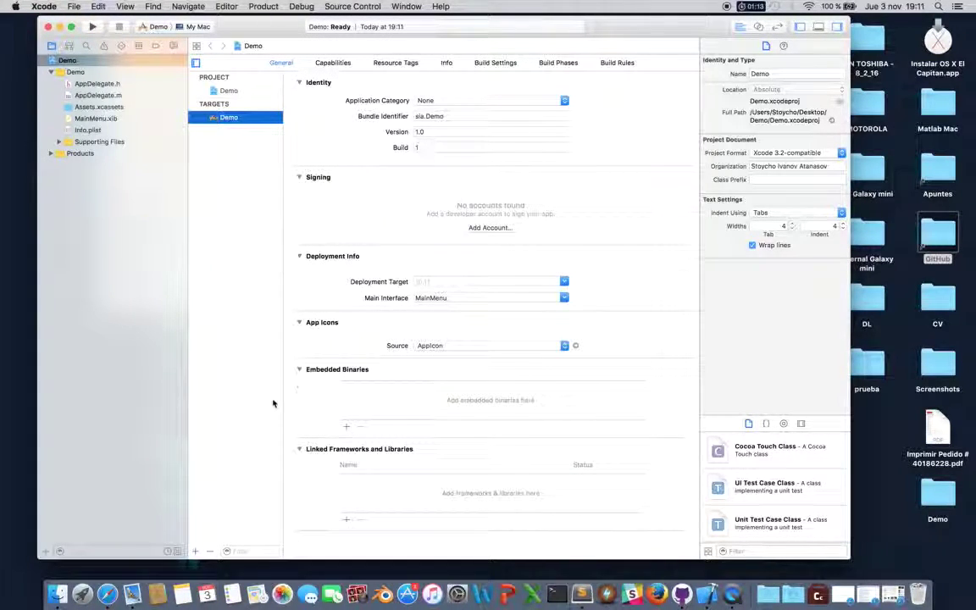
Step: Link Cocoa.framework to the Demo target
{"action": "left_click", "coordinate": [346, 521]}
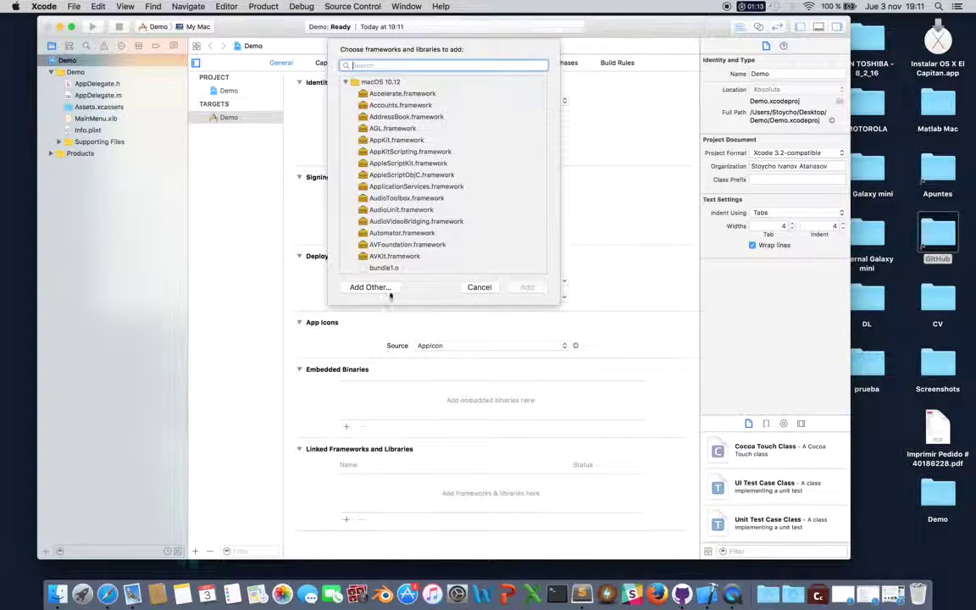
{"action": "type", "text": "cocoa"}
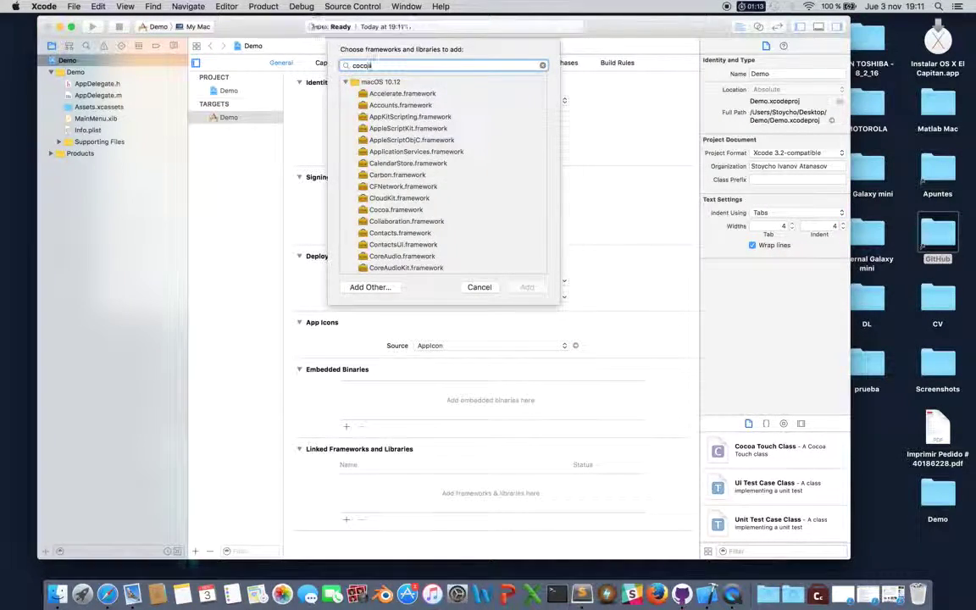
{"action": "left_click", "coordinate": [397, 94]}
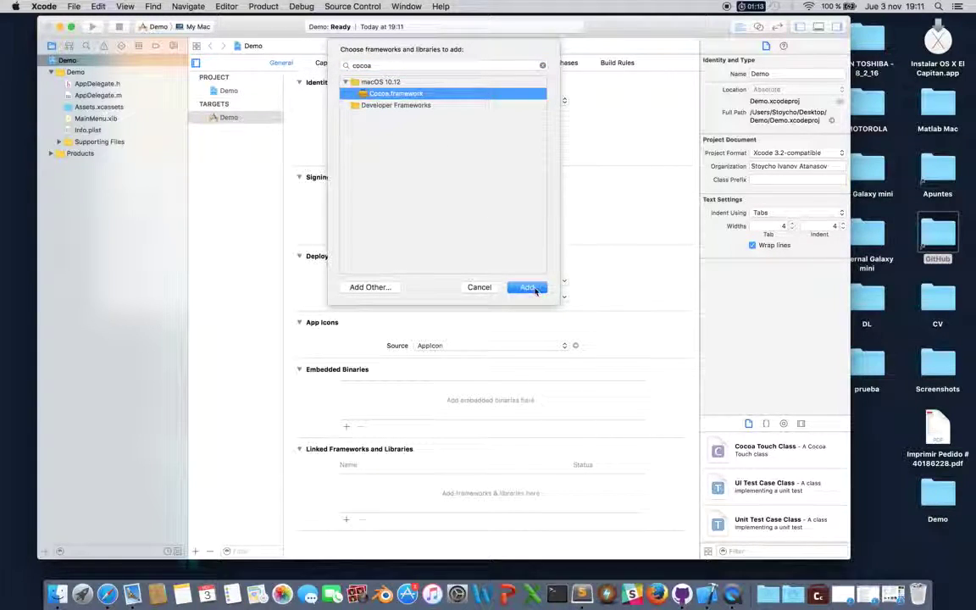
{"action": "left_click", "coordinate": [534, 288]}
Step: Add Carbon.framework to the Demo target's linked frameworks and libraries
{"action": "left_click", "coordinate": [345, 520]}
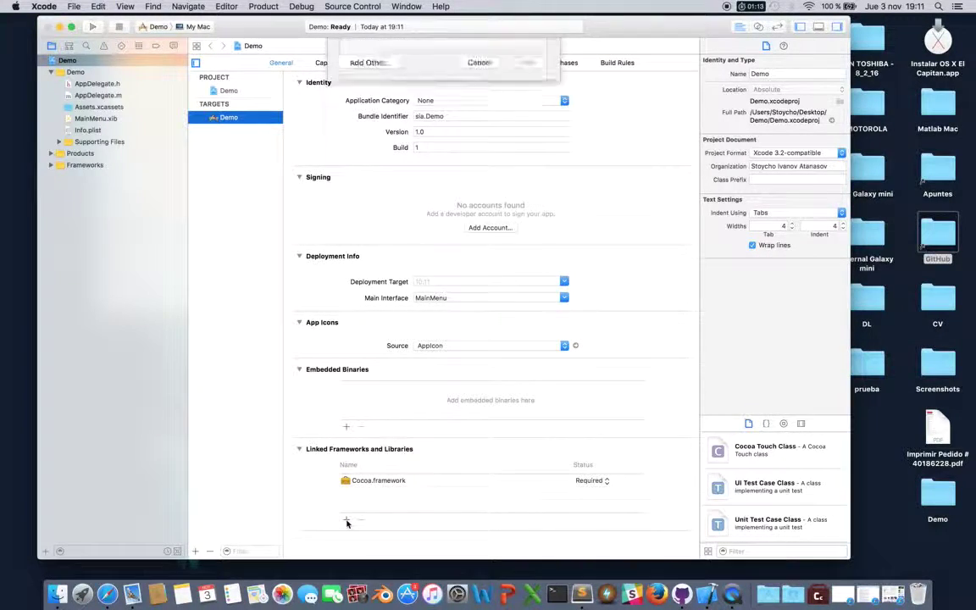
{"action": "type", "text": "carbon"}
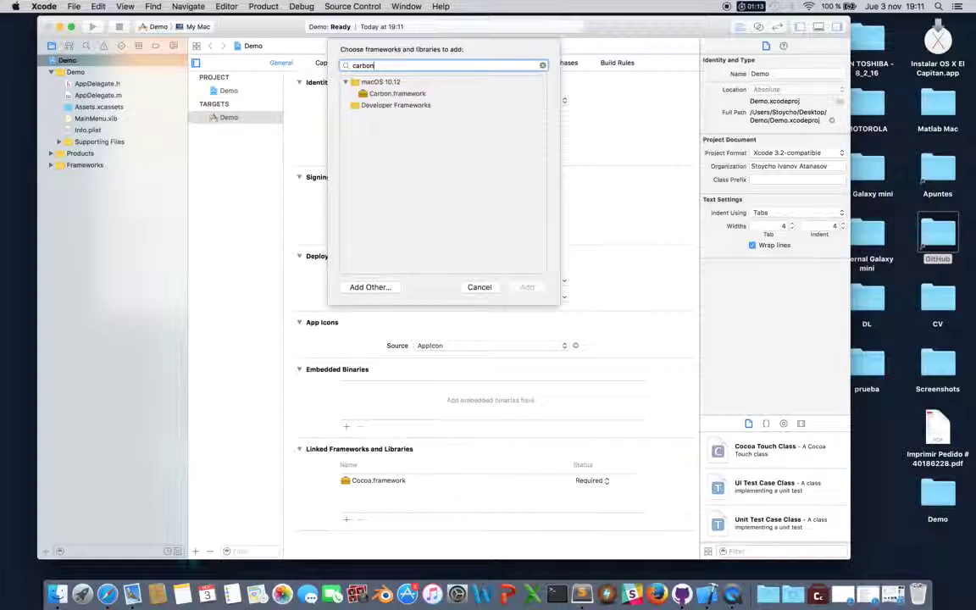
{"action": "left_click", "coordinate": [411, 94]}
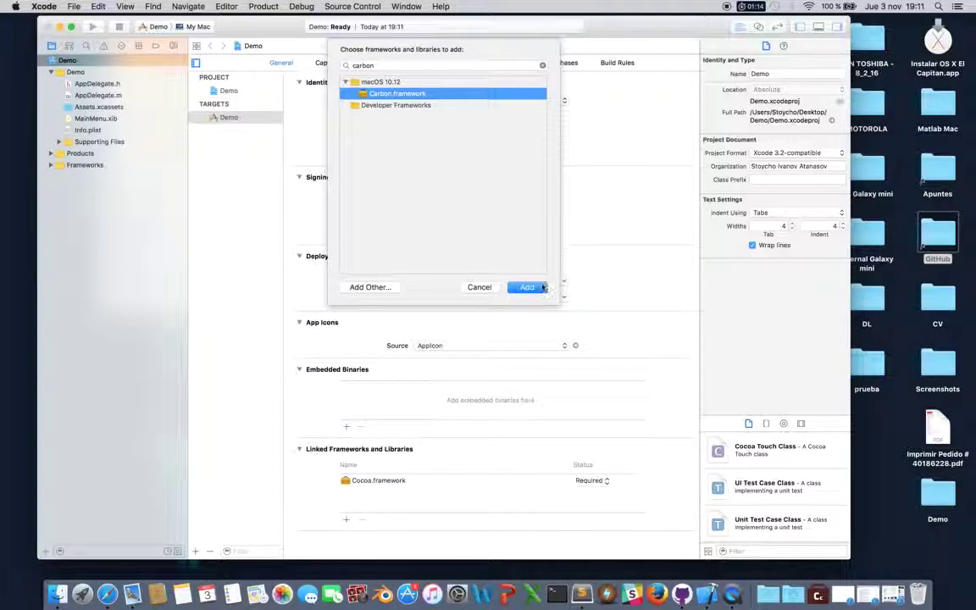
{"action": "key", "text": "Return"}
Step: Find OpenGL.framework and add it to the target's linked frameworks
{"action": "left_click", "coordinate": [345, 519]}
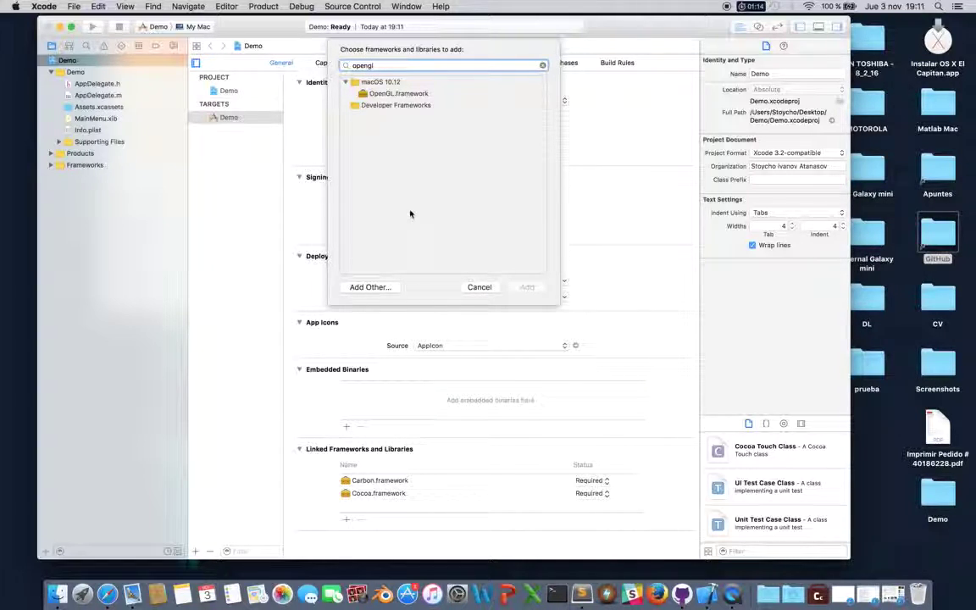
{"action": "left_click", "coordinate": [420, 94]}
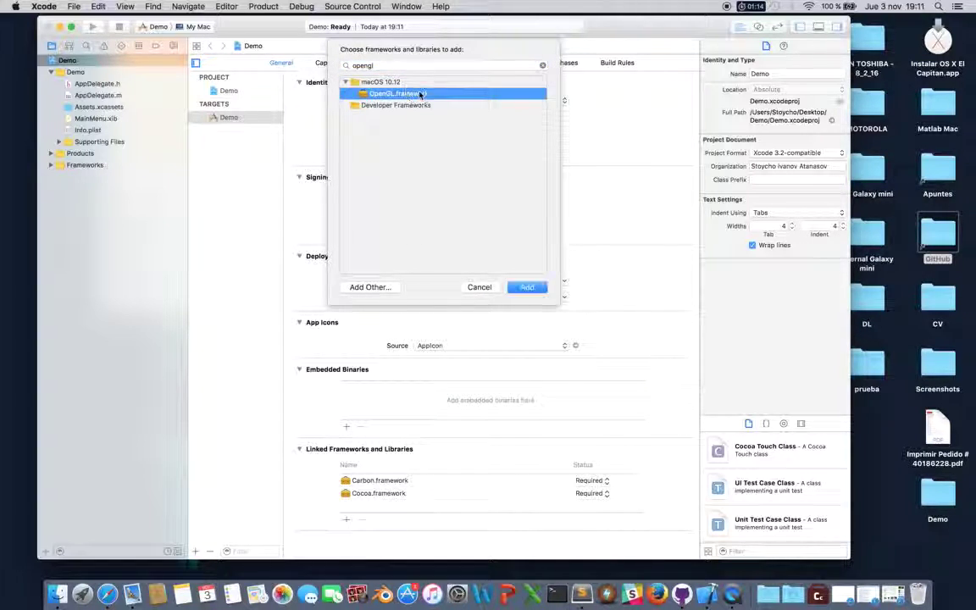
{"action": "left_click", "coordinate": [514, 287]}
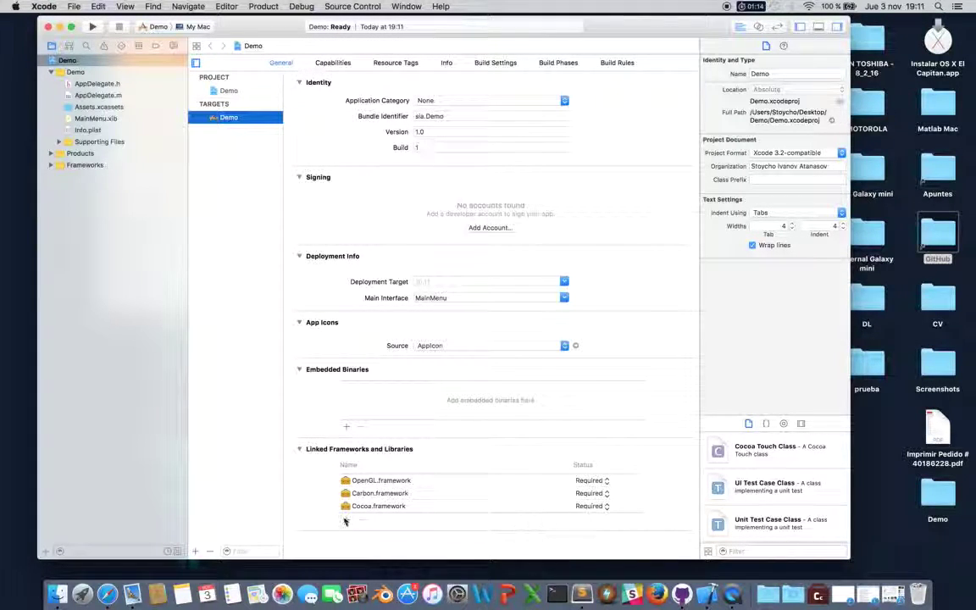
Step: Search the frameworks for iokit and link IOKit.framework to the Demo target
{"action": "left_click", "coordinate": [345, 521]}
{"action": "type", "text": "iokit"}
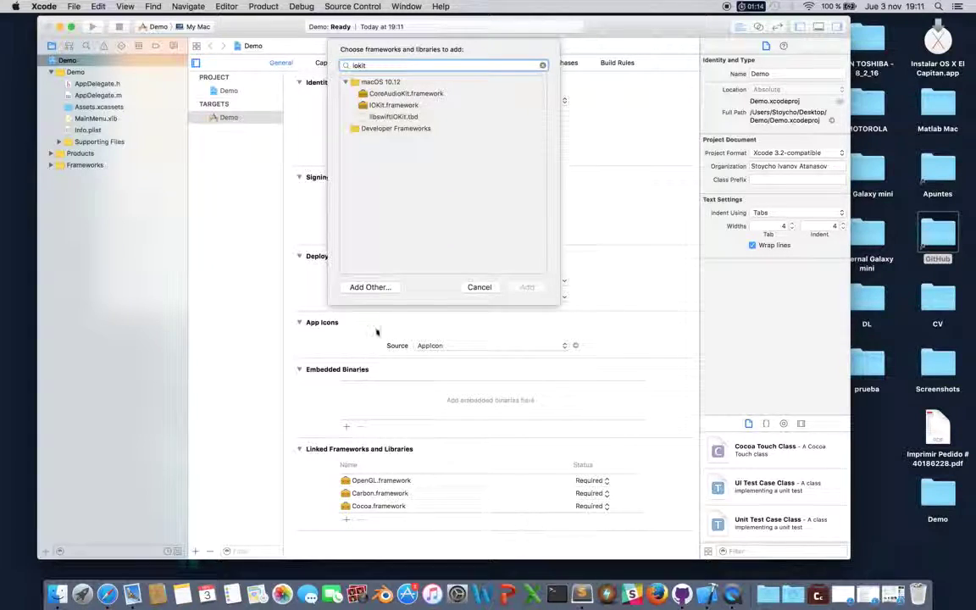
{"action": "left_click", "coordinate": [414, 107]}
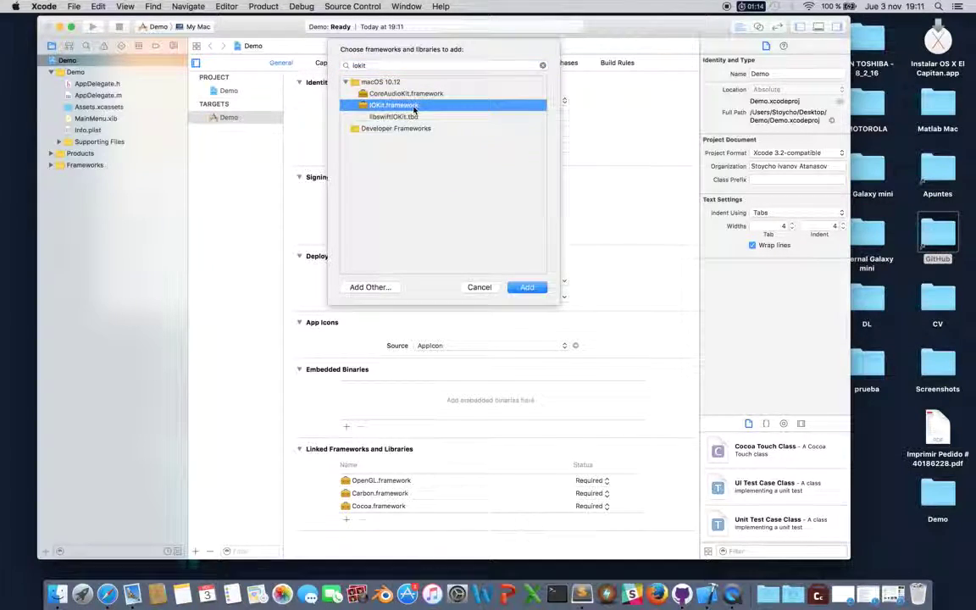
{"action": "left_click", "coordinate": [526, 288]}
Step: Switch to Finder and place the irrlicht and Box2D folders from nueva into the Demo project folder
{"action": "left_click", "coordinate": [346, 532]}
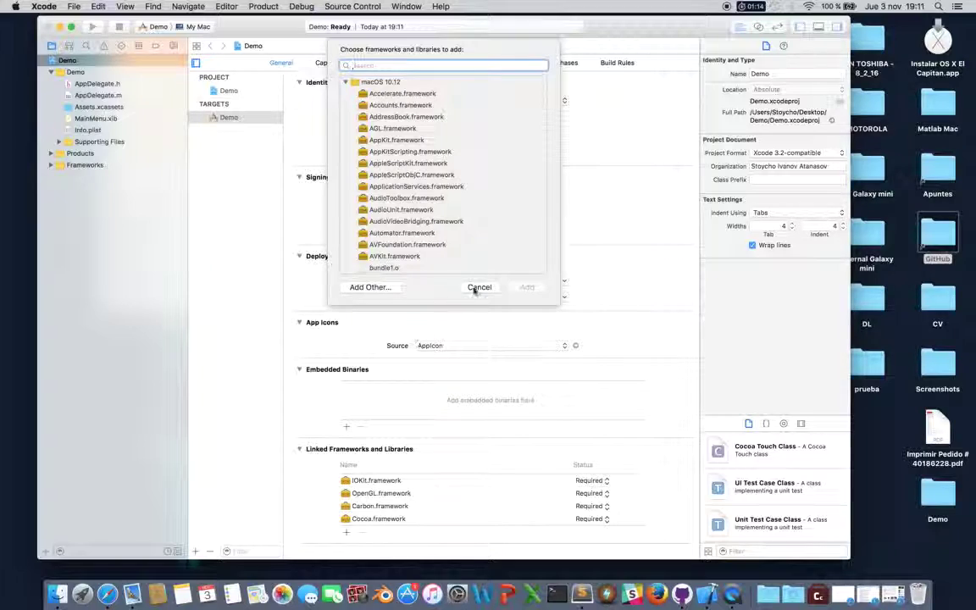
{"action": "key", "text": "ctrl+Up"}
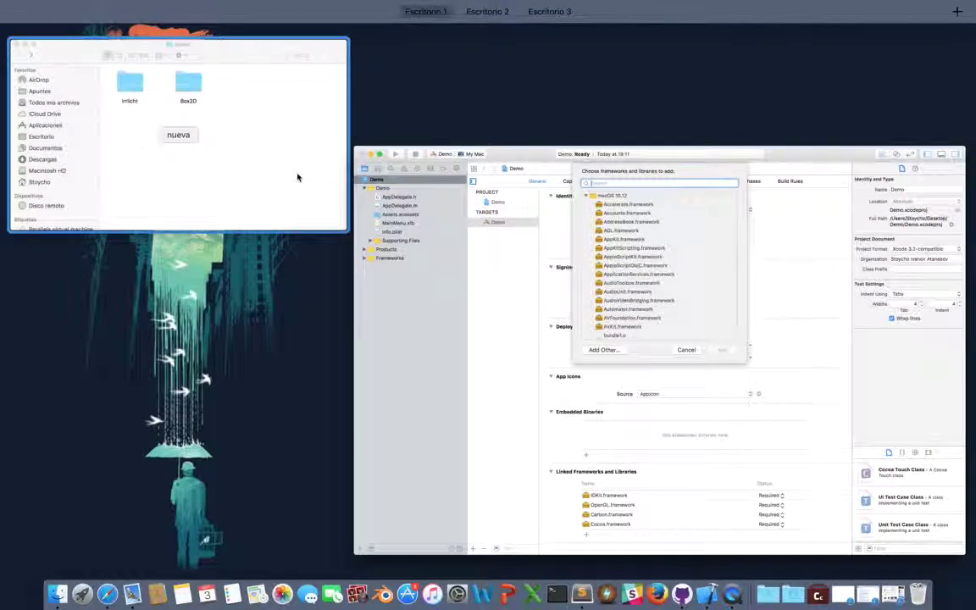
{"action": "left_click", "coordinate": [298, 176]}
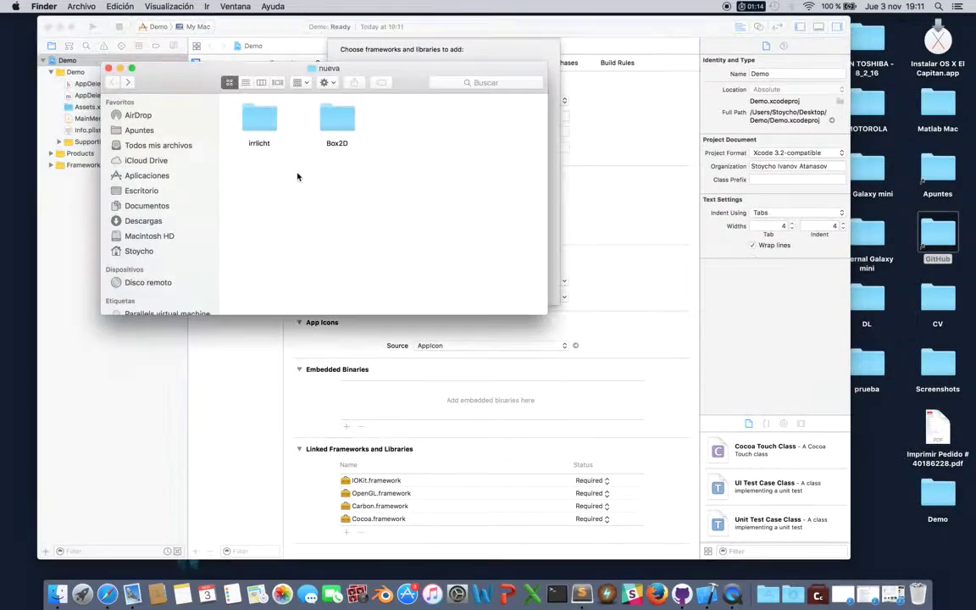
{"action": "left_click", "coordinate": [61, 27]}
{"action": "left_click_drag", "start_coordinate": [393, 79], "coordinate": [312, 46]}
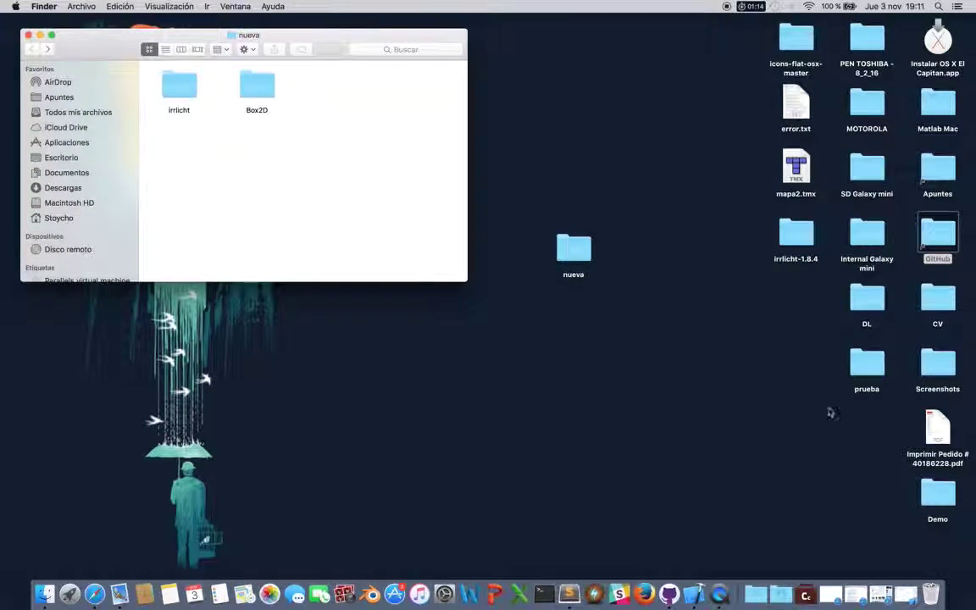
{"action": "double_click", "coordinate": [938, 496]}
{"action": "left_click_drag", "start_coordinate": [135, 59], "coordinate": [509, 183]}
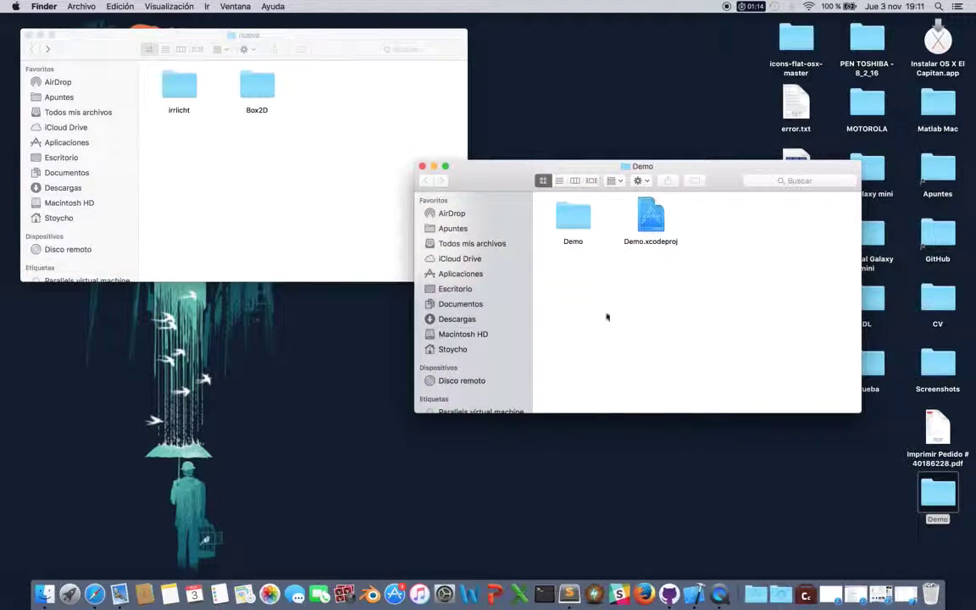
{"action": "left_click_drag", "start_coordinate": [316, 174], "coordinate": [625, 302]}
{"action": "left_click", "coordinate": [656, 350]}
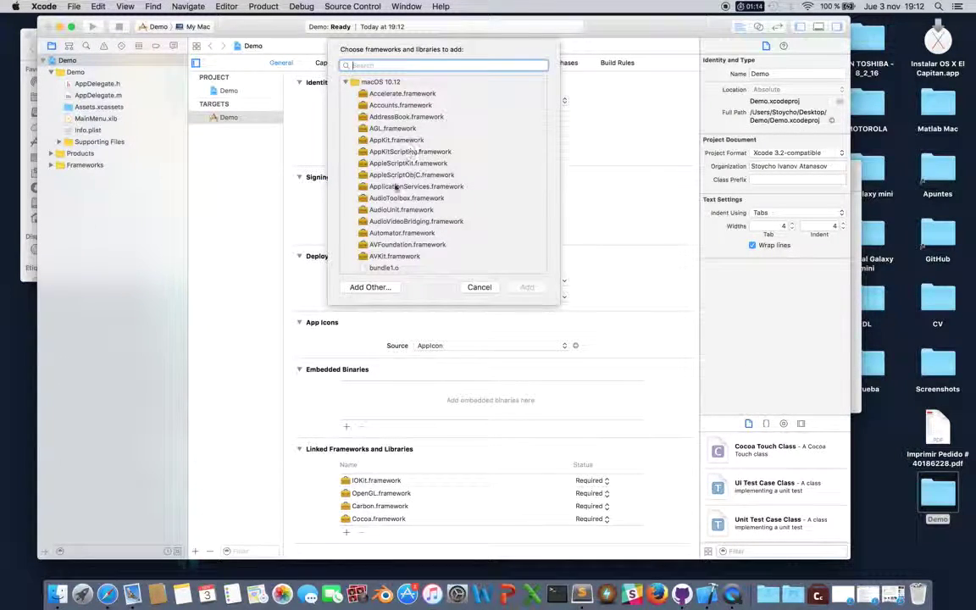
Step: Link the static library libIrrlicht.a from the project's irrlicht/lib/MacOSX folder to the Demo target
{"action": "left_click", "coordinate": [379, 287]}
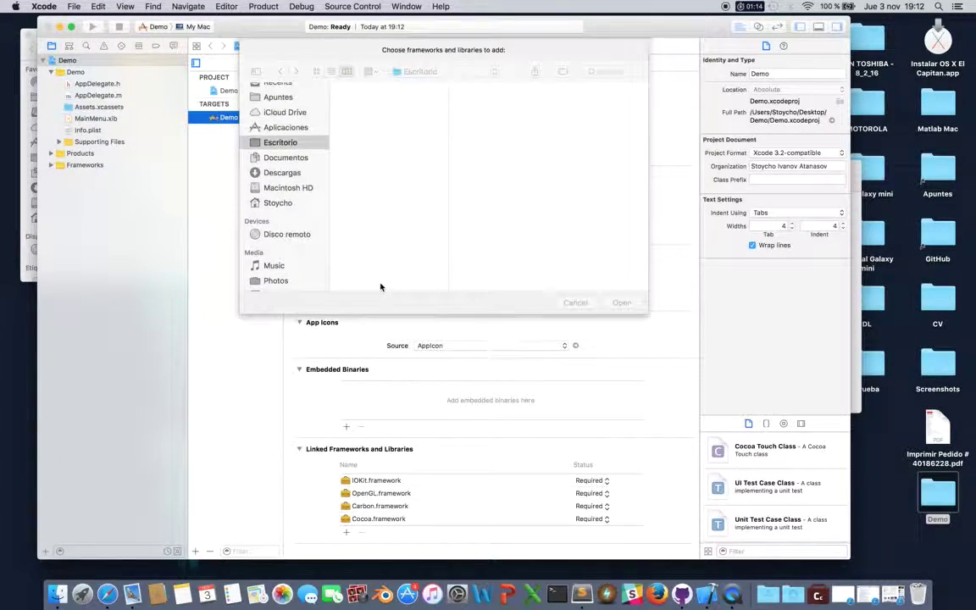
{"action": "left_click", "coordinate": [460, 120]}
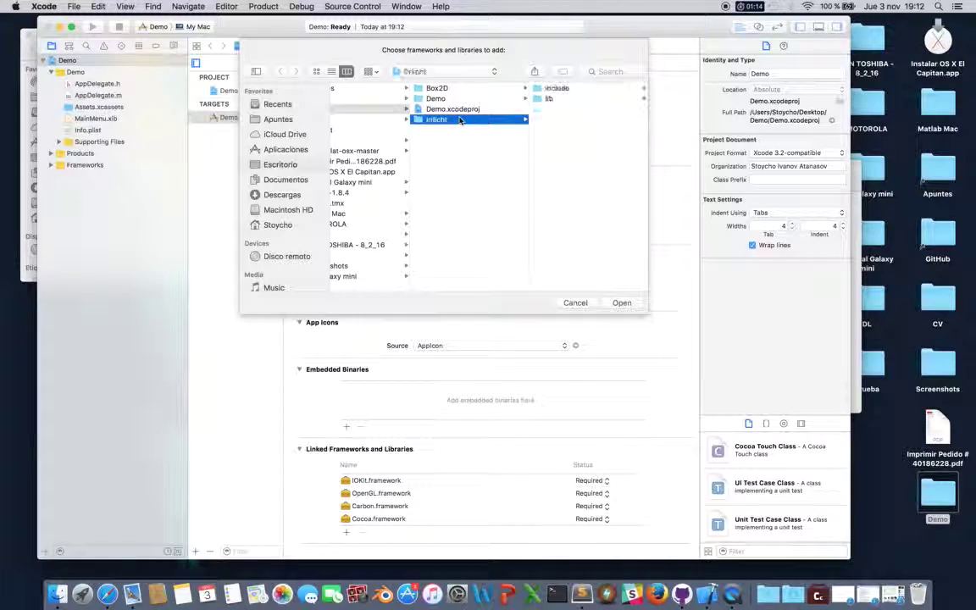
{"action": "left_click", "coordinate": [555, 99]}
{"action": "left_click", "coordinate": [558, 99]}
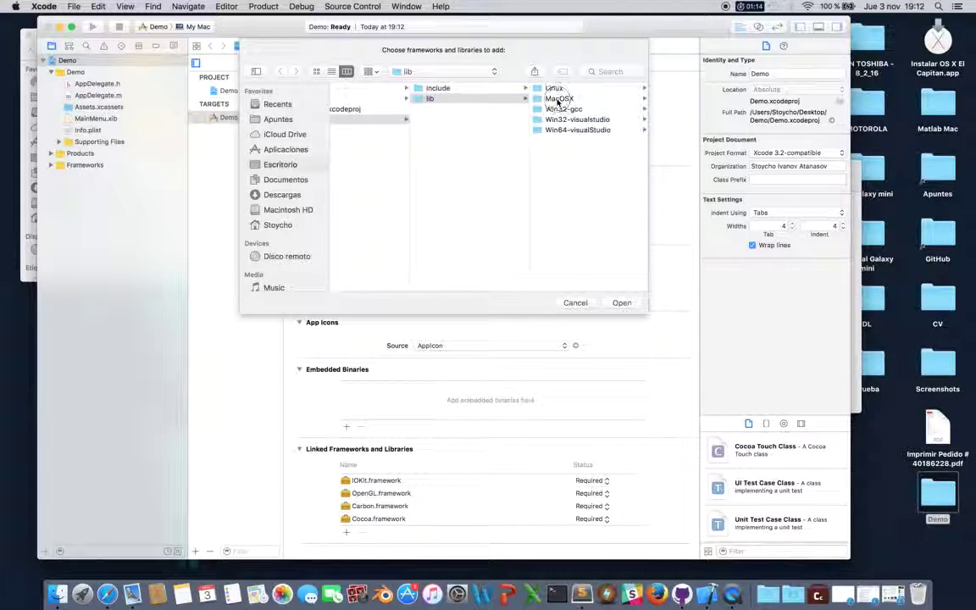
{"action": "left_click", "coordinate": [557, 100]}
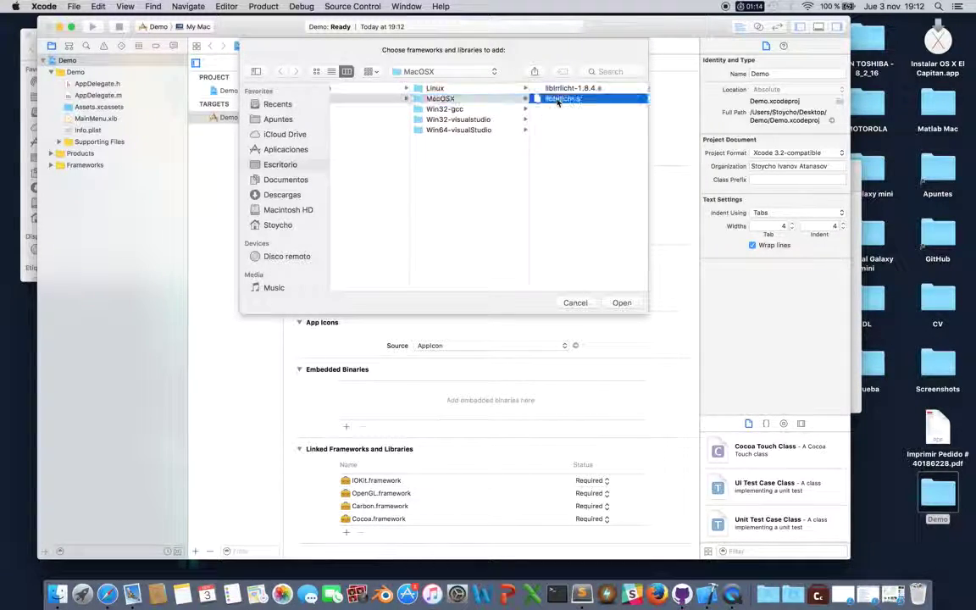
{"action": "left_click", "coordinate": [619, 303]}
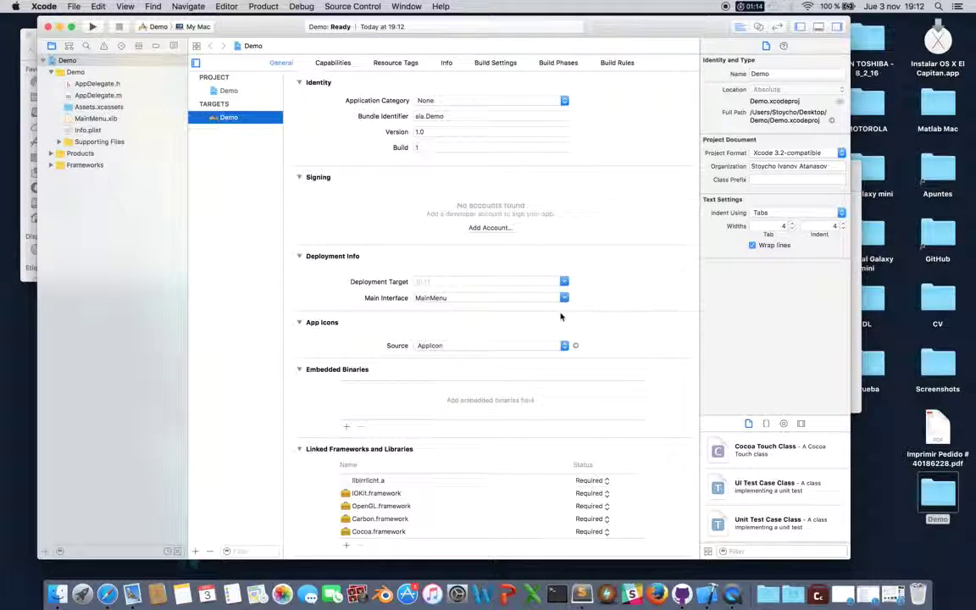
Step: Link the static library libBox2D.a from the project's Box2D/lib folder to the Demo target
{"action": "left_click", "coordinate": [345, 545]}
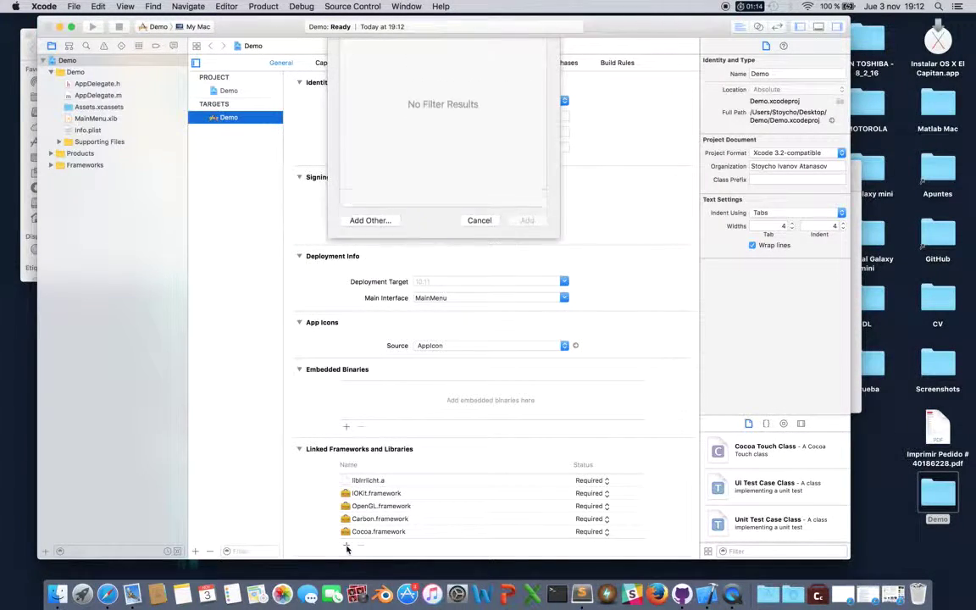
{"action": "left_click", "coordinate": [370, 287]}
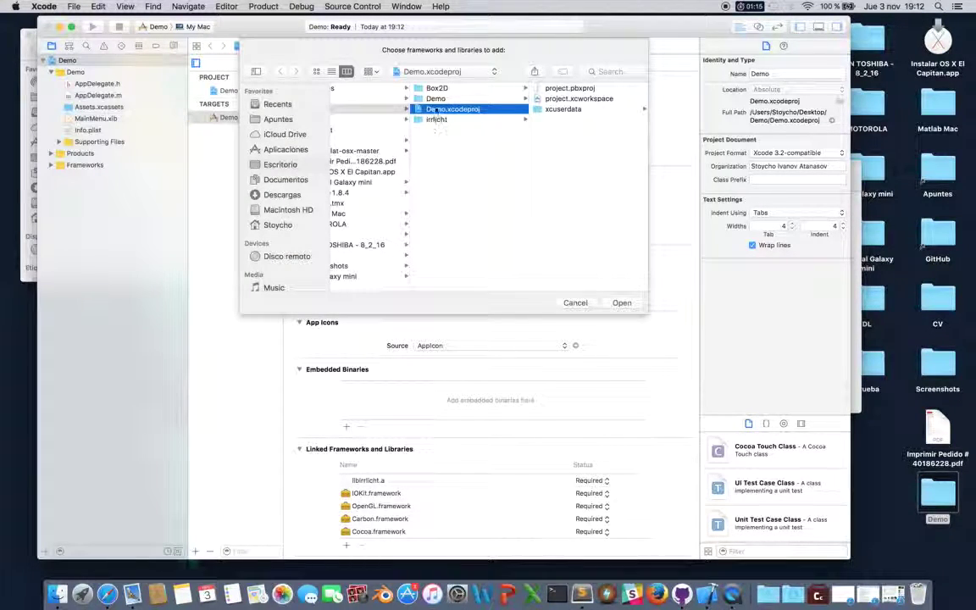
{"action": "left_click", "coordinate": [436, 88]}
{"action": "left_click", "coordinate": [551, 99]}
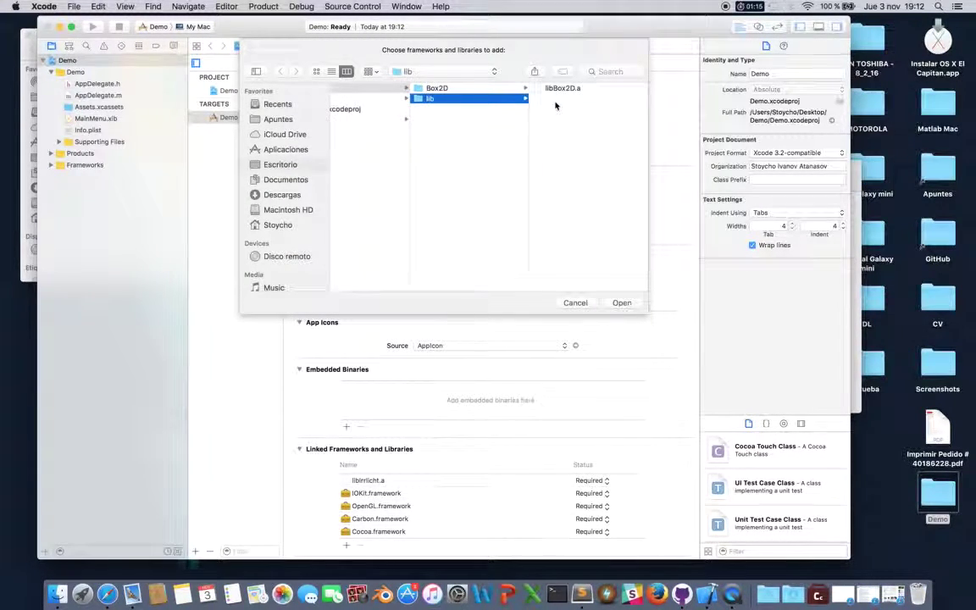
{"action": "left_click", "coordinate": [559, 88]}
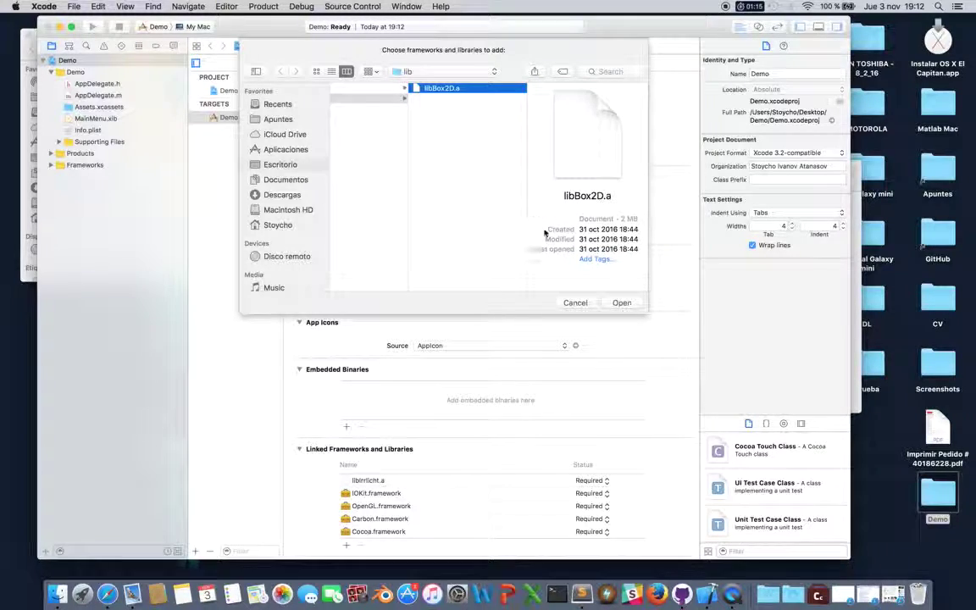
{"action": "left_click", "coordinate": [610, 302]}
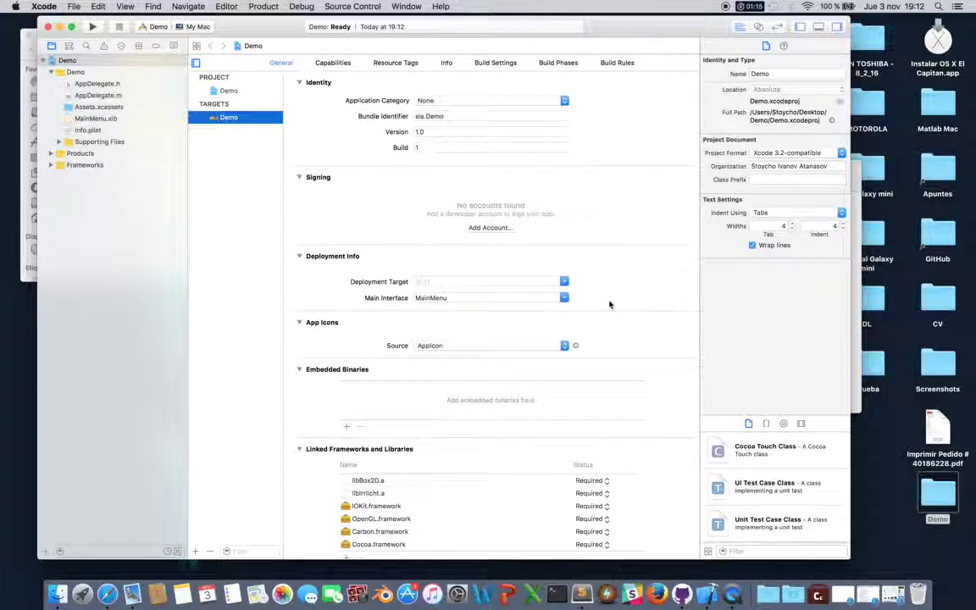
Step: In the target's build settings, set Architectures to Standard Architectures (64-bit Intel) (x86_64)
{"action": "left_click", "coordinate": [494, 63]}
{"action": "left_click", "coordinate": [579, 141]}
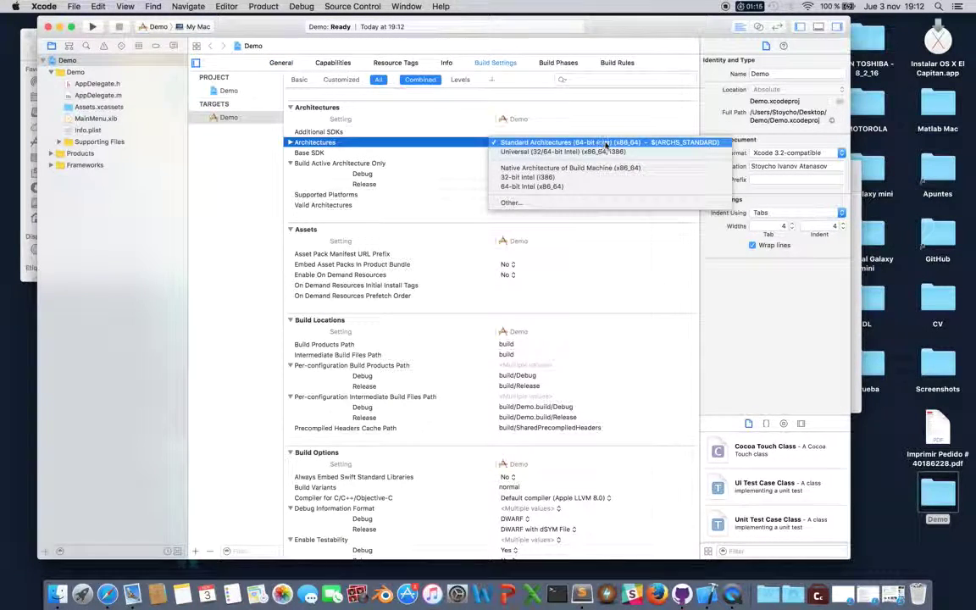
{"action": "left_click", "coordinate": [657, 143]}
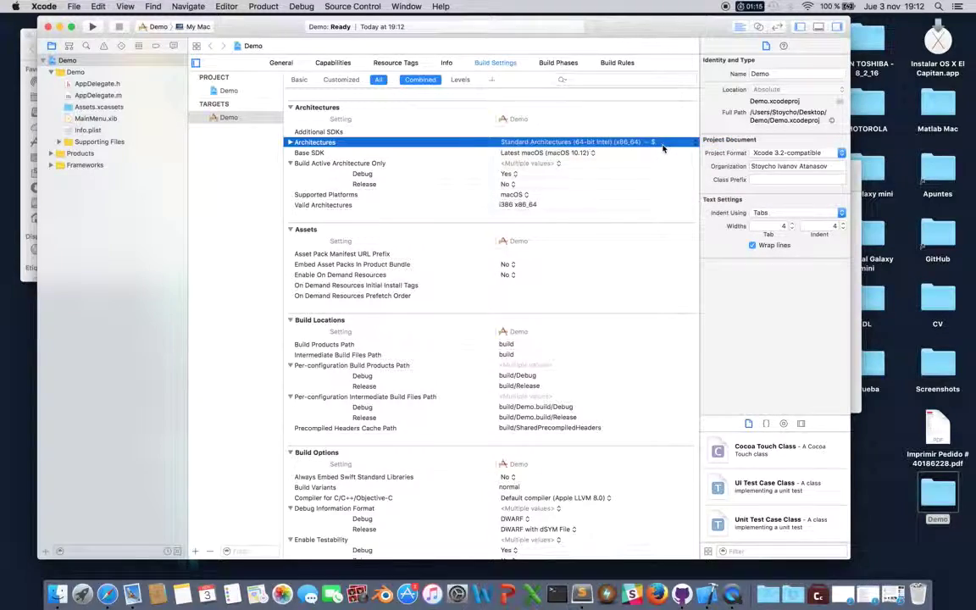
Step: Set the Demo target's macOS Deployment Target to macOS 10.11
{"action": "scroll", "coordinate": [590, 245], "scroll_direction": "down", "scroll_amount": 10}
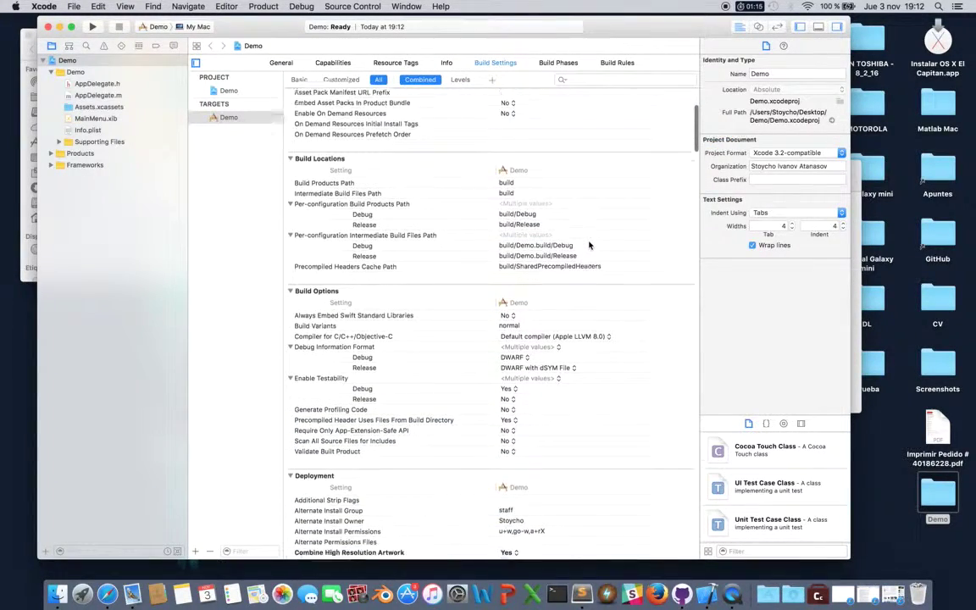
{"action": "scroll", "coordinate": [589, 245], "scroll_direction": "down", "scroll_amount": 8}
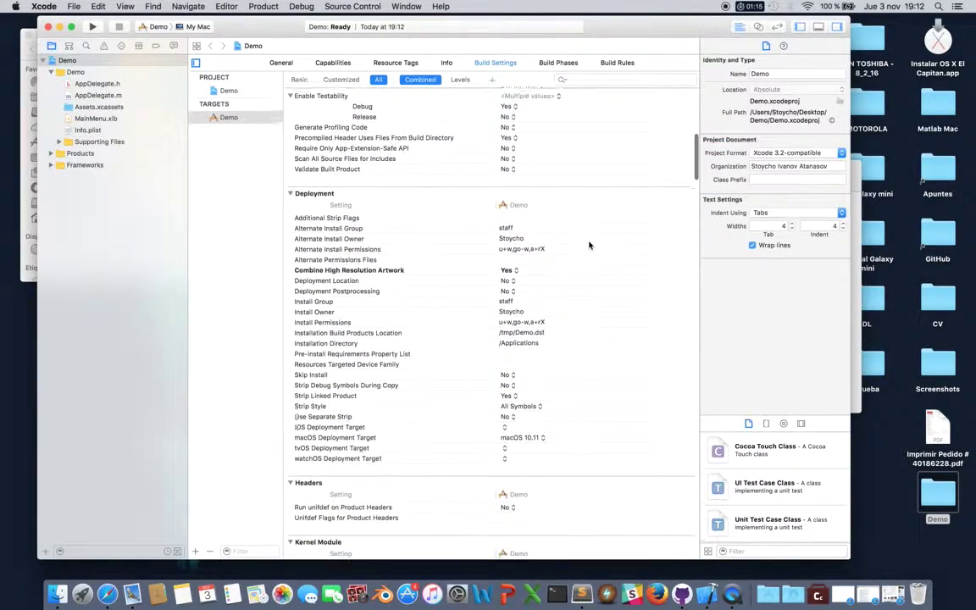
{"action": "left_click", "coordinate": [548, 369]}
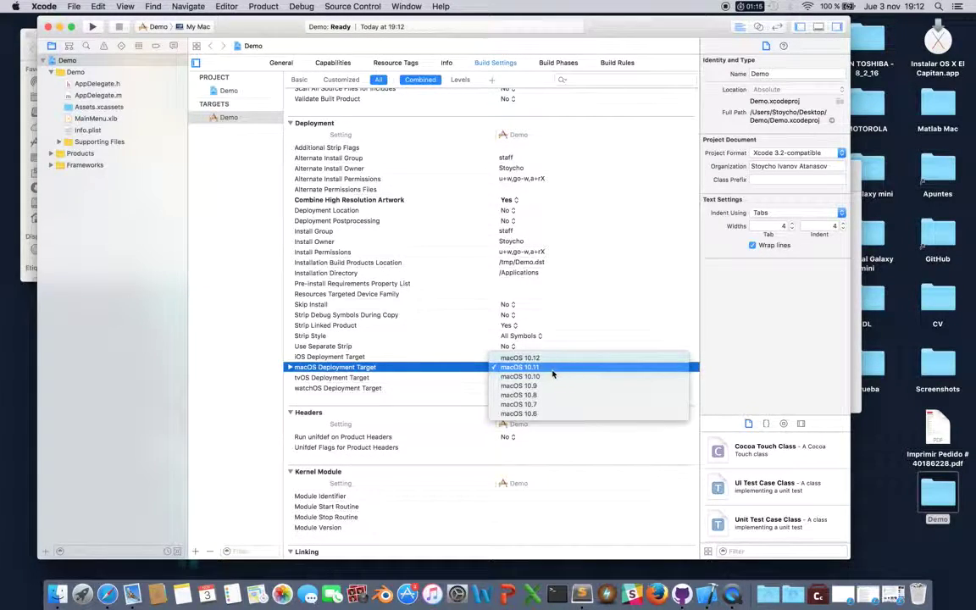
{"action": "left_click", "coordinate": [571, 370]}
Step: Add the non-recursive path $(PROJECT_DIR)/irrlicht/include to the target's Header Search Paths
{"action": "scroll", "coordinate": [570, 373], "scroll_direction": "down", "scroll_amount": 7}
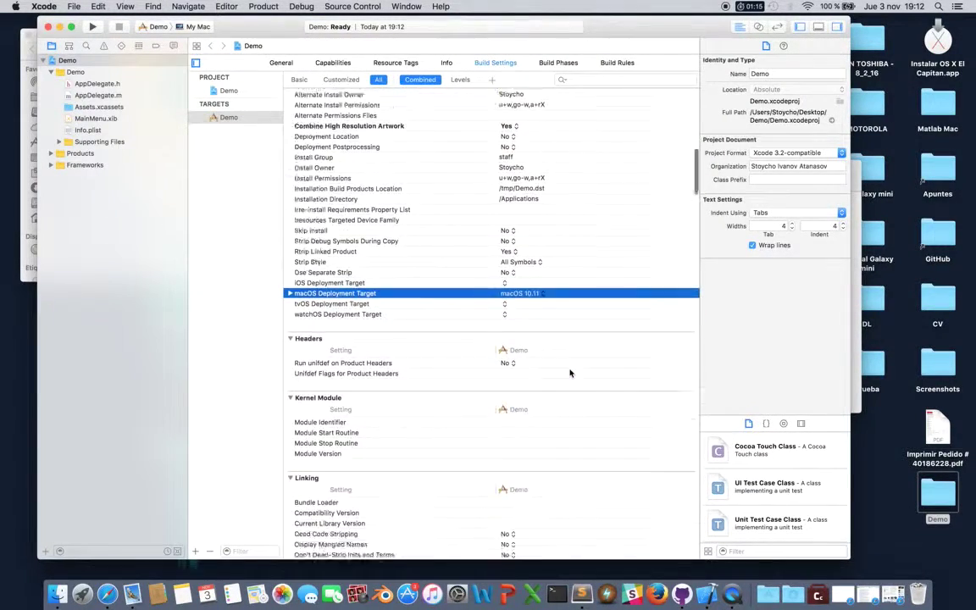
{"action": "scroll", "coordinate": [570, 373], "scroll_direction": "down", "scroll_amount": 20}
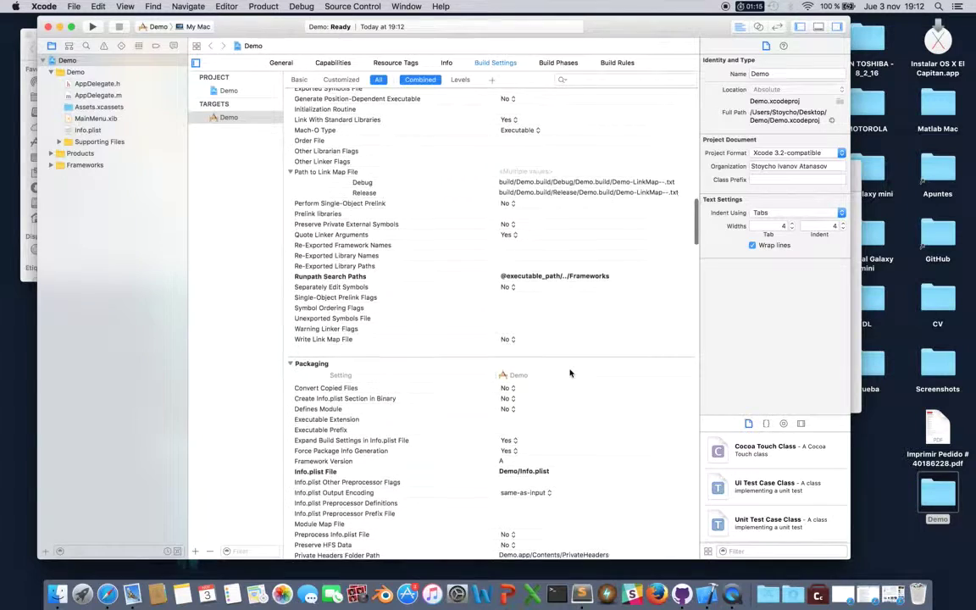
{"action": "scroll", "coordinate": [570, 373], "scroll_direction": "down", "scroll_amount": 6}
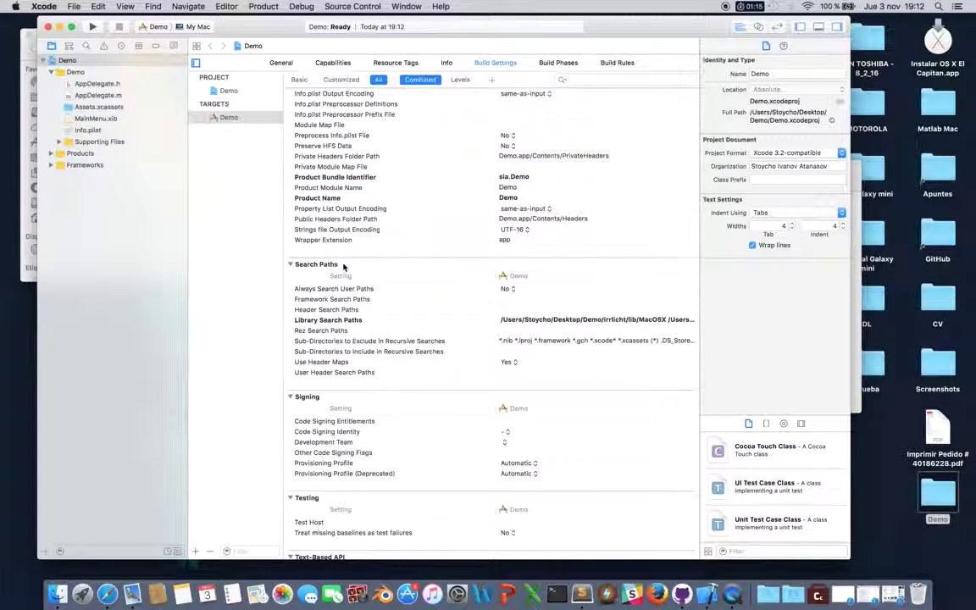
{"action": "left_click", "coordinate": [548, 311]}
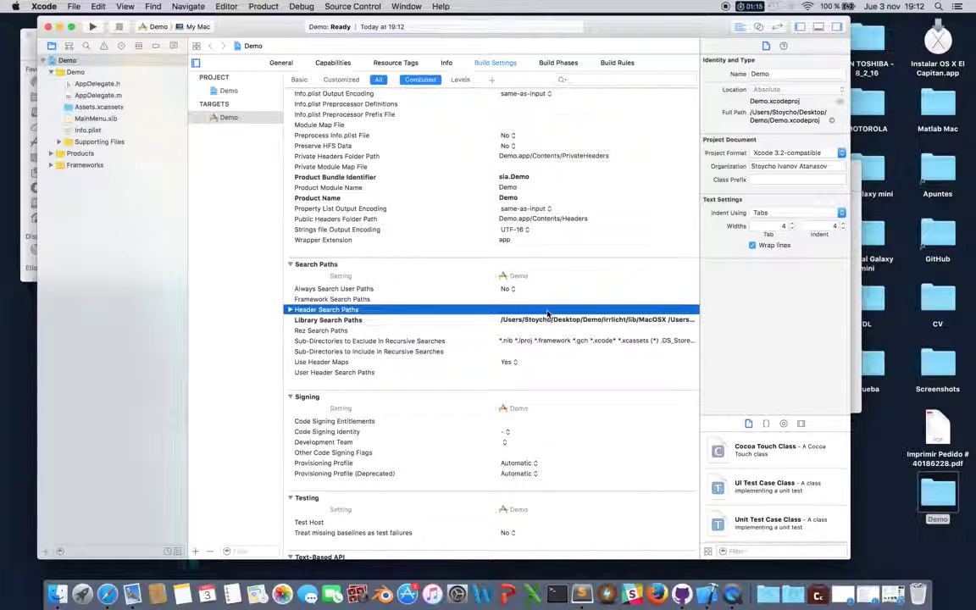
{"action": "double_click", "coordinate": [551, 314]}
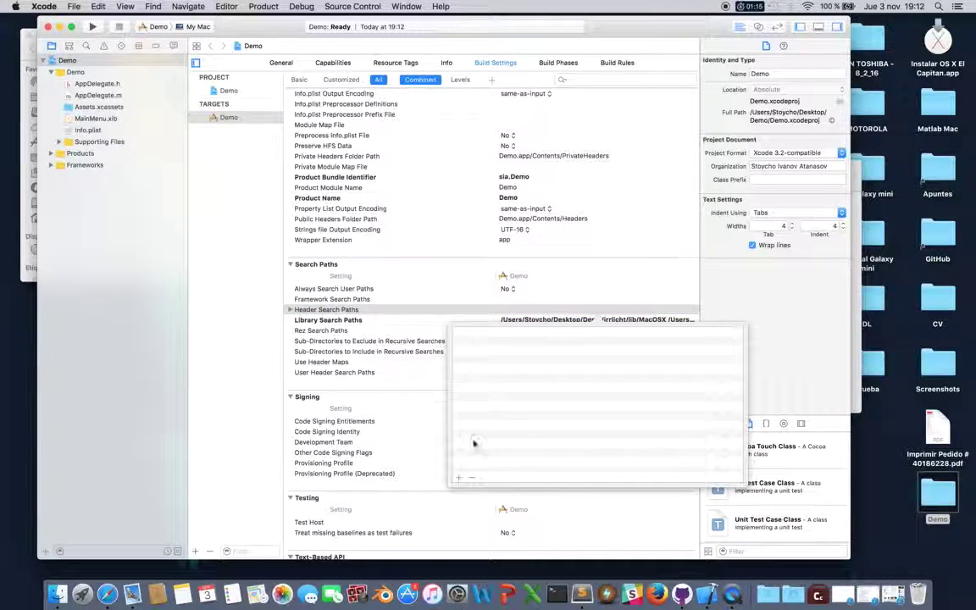
{"action": "left_click", "coordinate": [457, 478]}
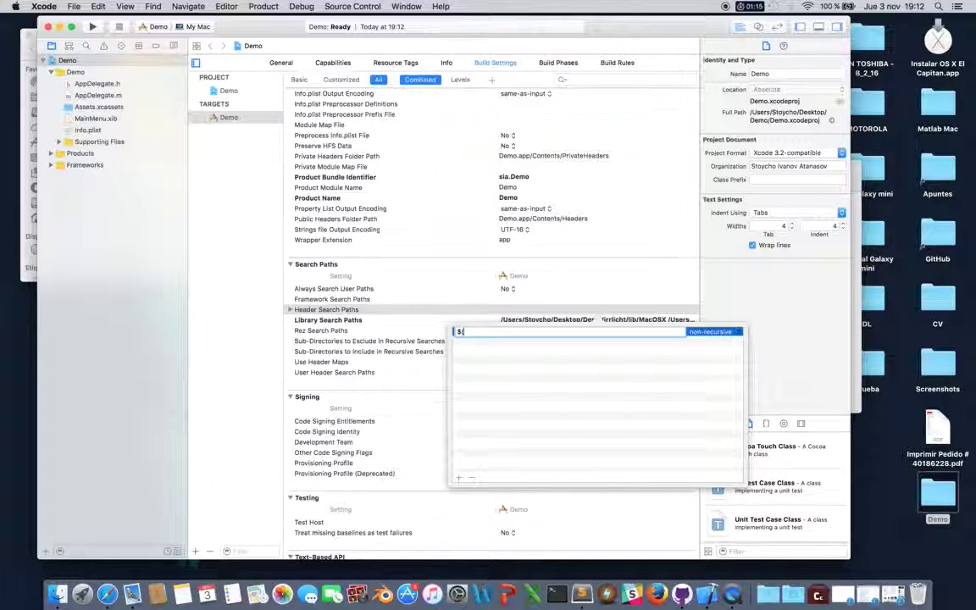
{"action": "type", "text": "$(PROJECT_DIR)/irrlicht"}
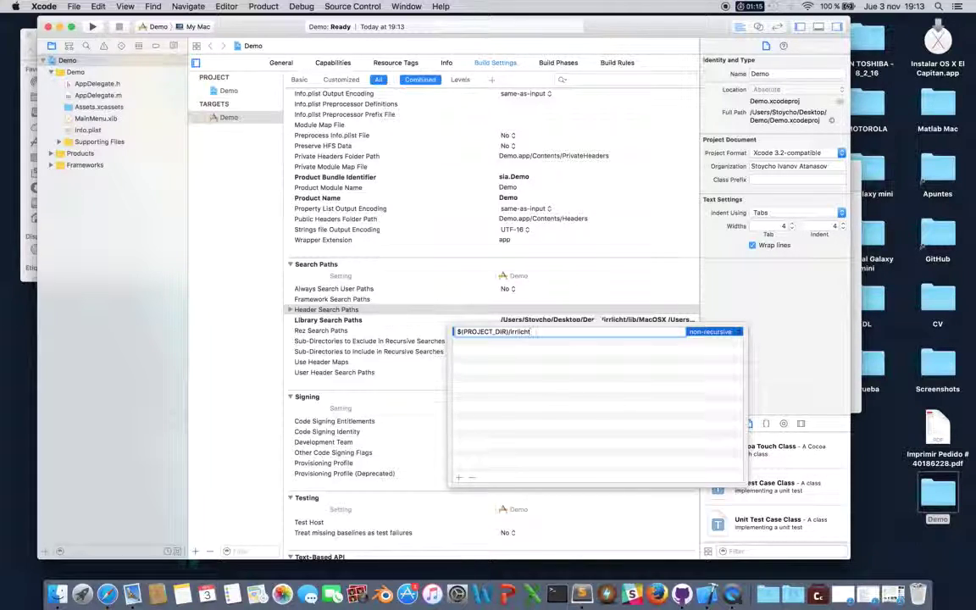
{"action": "type", "text": "/include"}
{"action": "key", "text": "Return"}
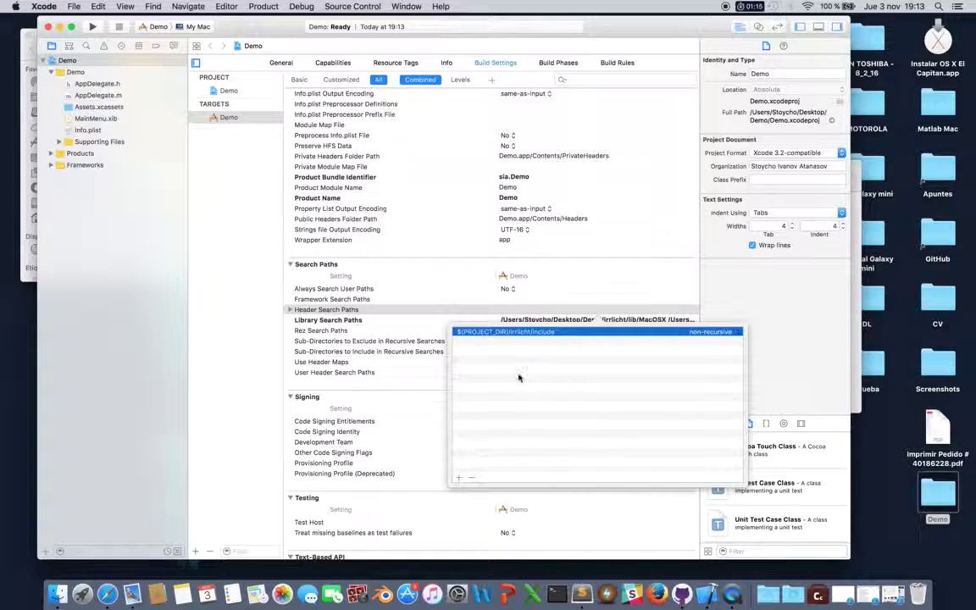
Step: Add the non-recursive path $(PROJECT_DIR)/Box2D to the Header Search Paths and check the setting for the Debug and Release configurations
{"action": "left_click", "coordinate": [458, 479]}
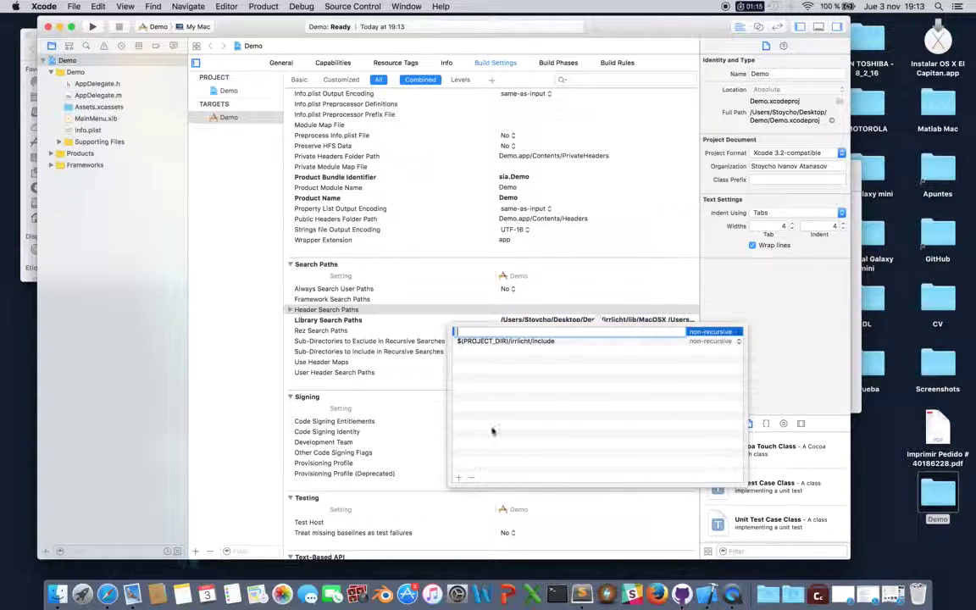
{"action": "type", "text": "$"}
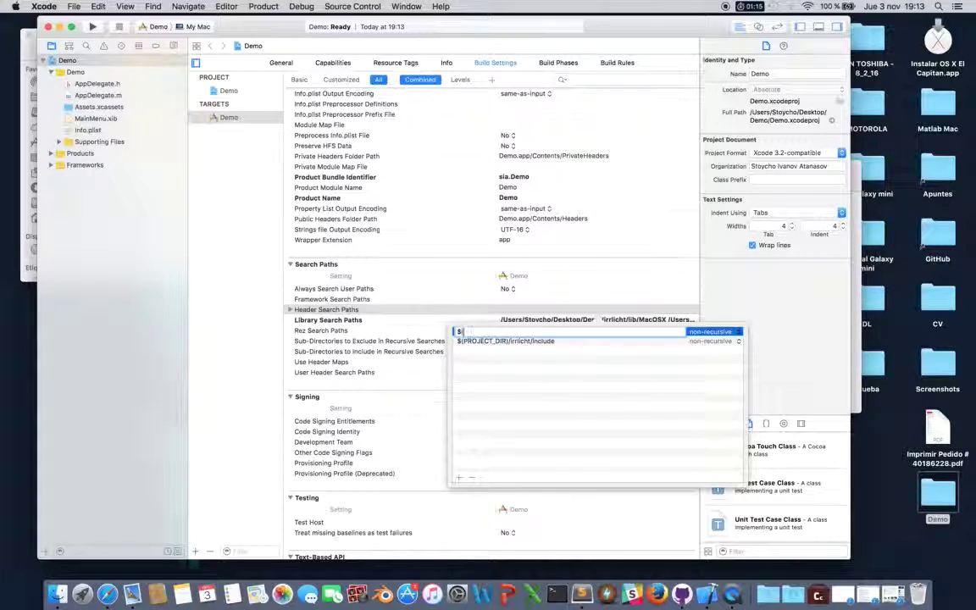
{"action": "type", "text": "(PROJECT_DIR)/Box2D"}
{"action": "key", "text": "Return"}
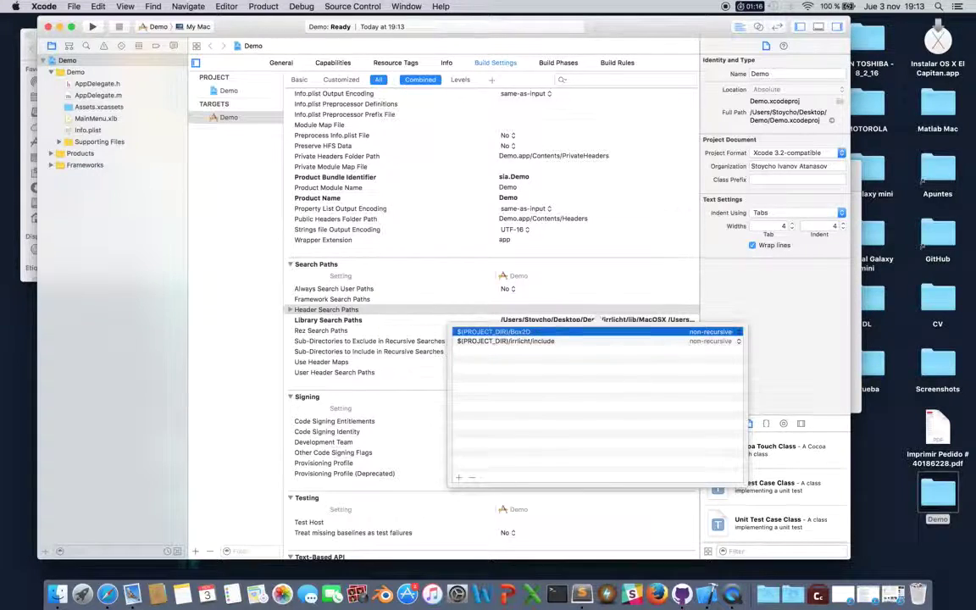
{"action": "left_click", "coordinate": [508, 414]}
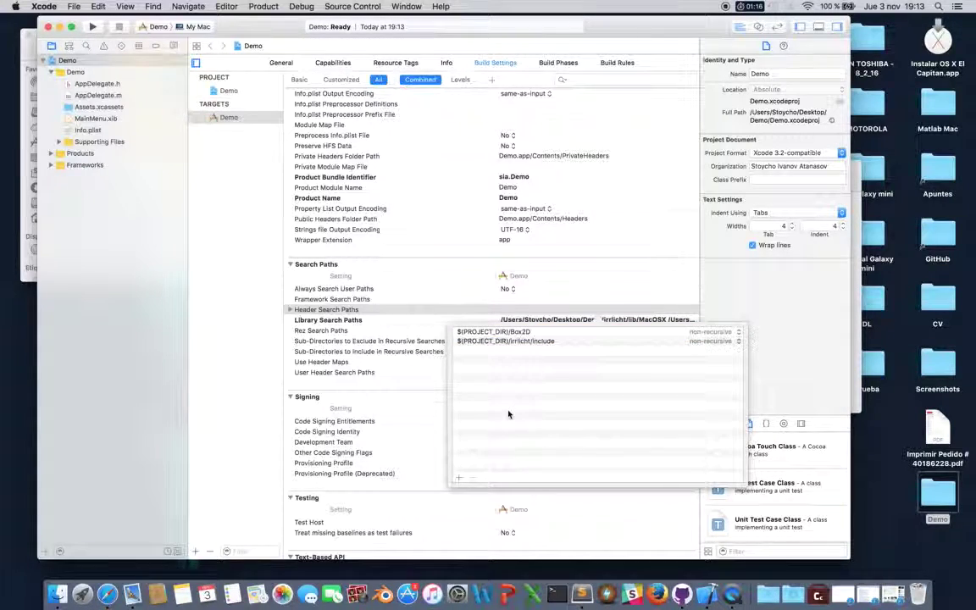
{"action": "left_click", "coordinate": [570, 300]}
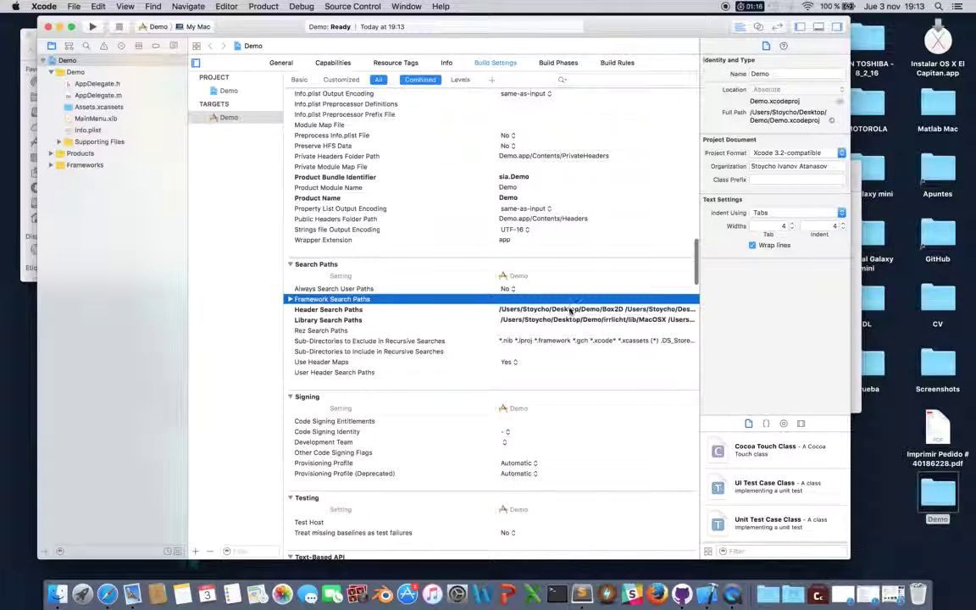
{"action": "left_click", "coordinate": [571, 310]}
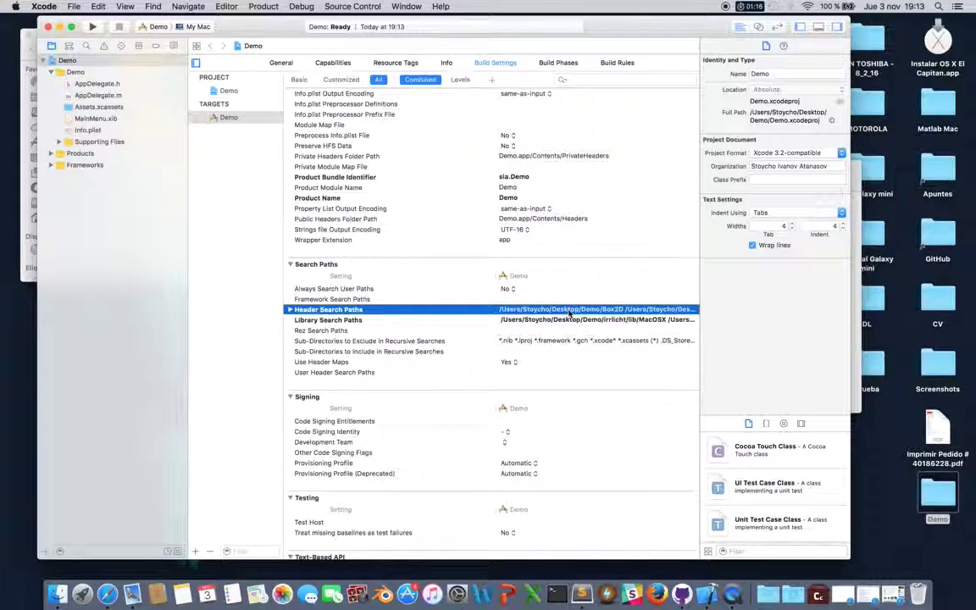
{"action": "left_click", "coordinate": [289, 310]}
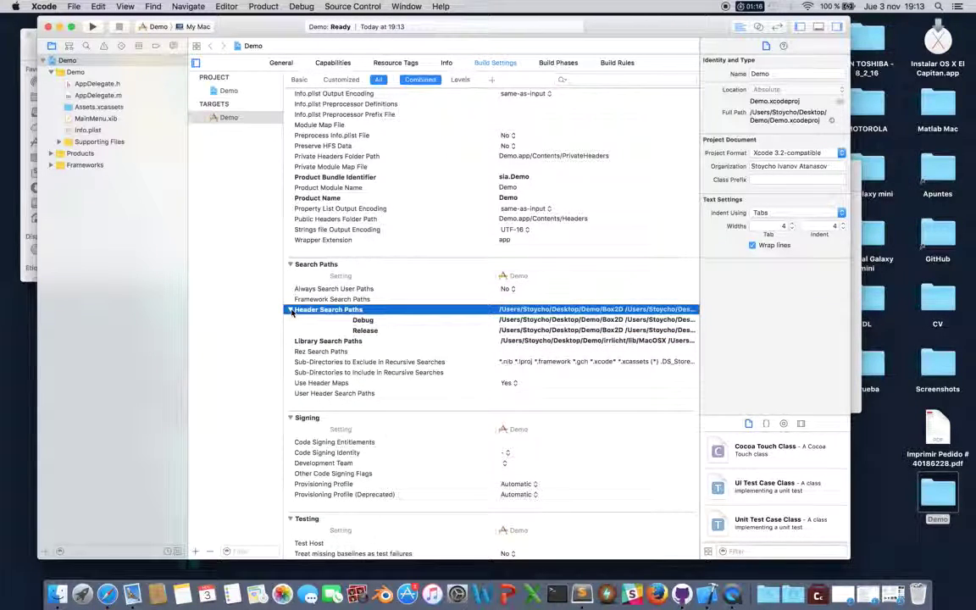
{"action": "left_click", "coordinate": [290, 310]}
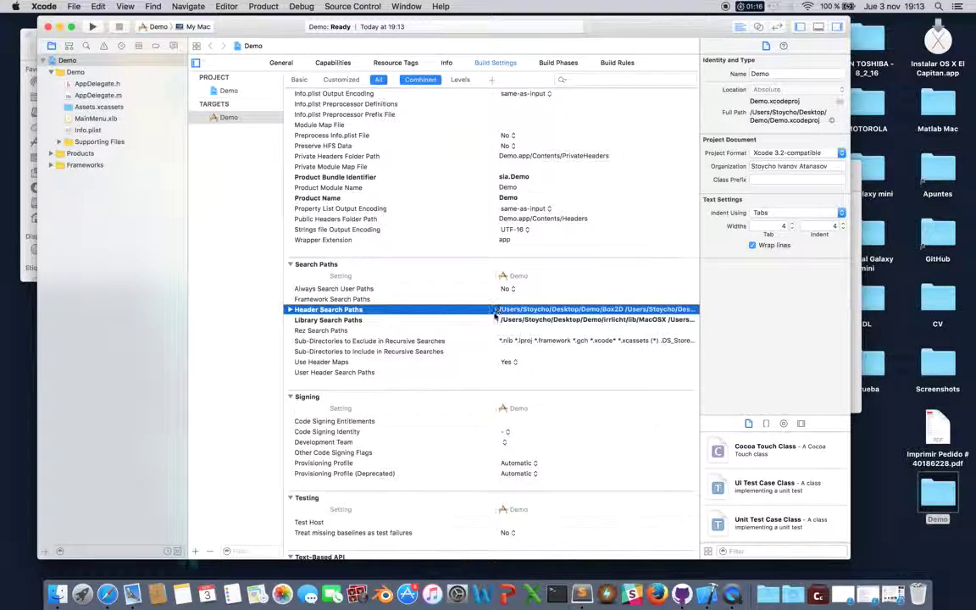
Step: Delete the Demo group from the project, removing only the references to its files
{"action": "left_click", "coordinate": [227, 117]}
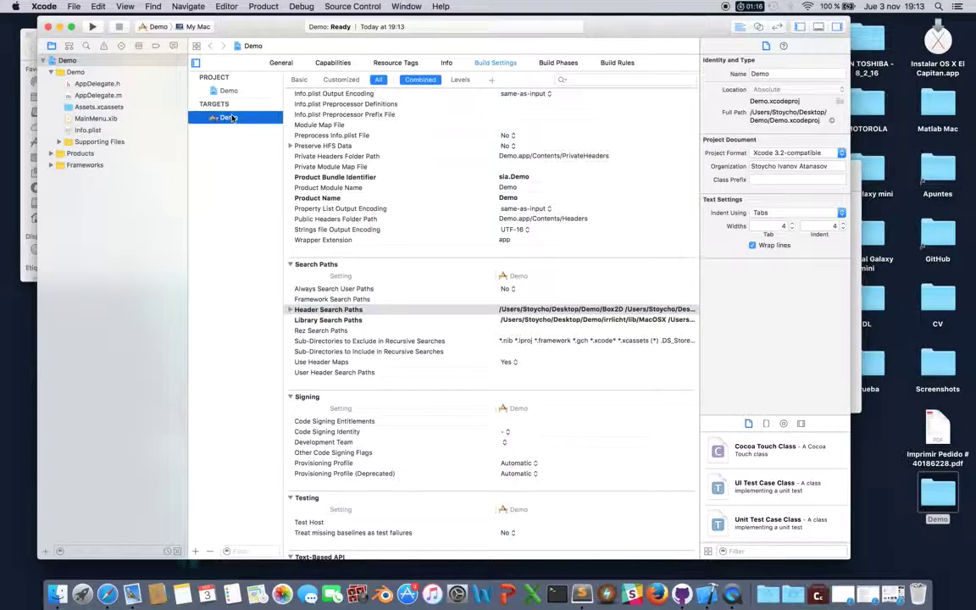
{"action": "left_click", "coordinate": [102, 73]}
{"action": "right_click", "coordinate": [103, 73]}
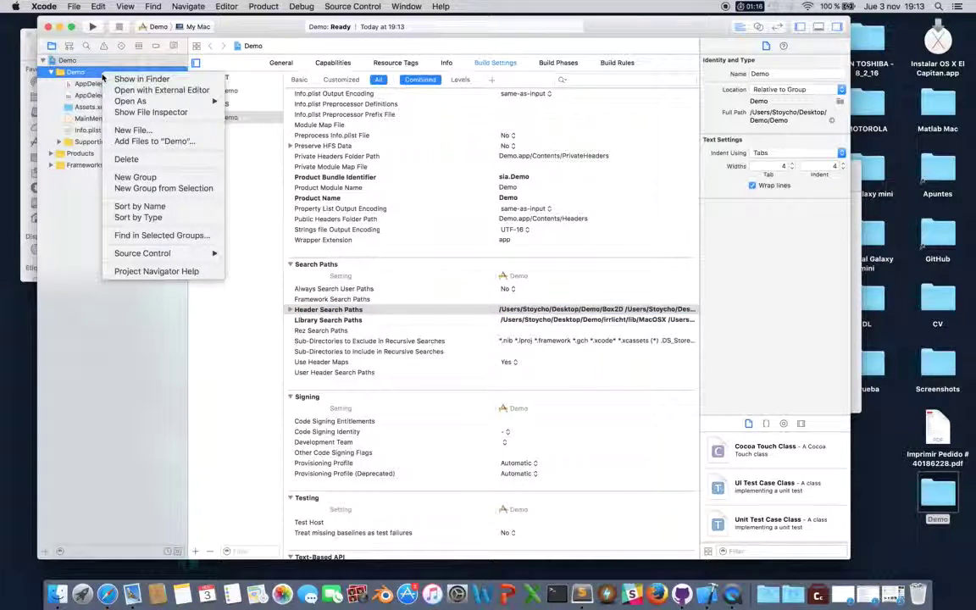
{"action": "left_click", "coordinate": [127, 158]}
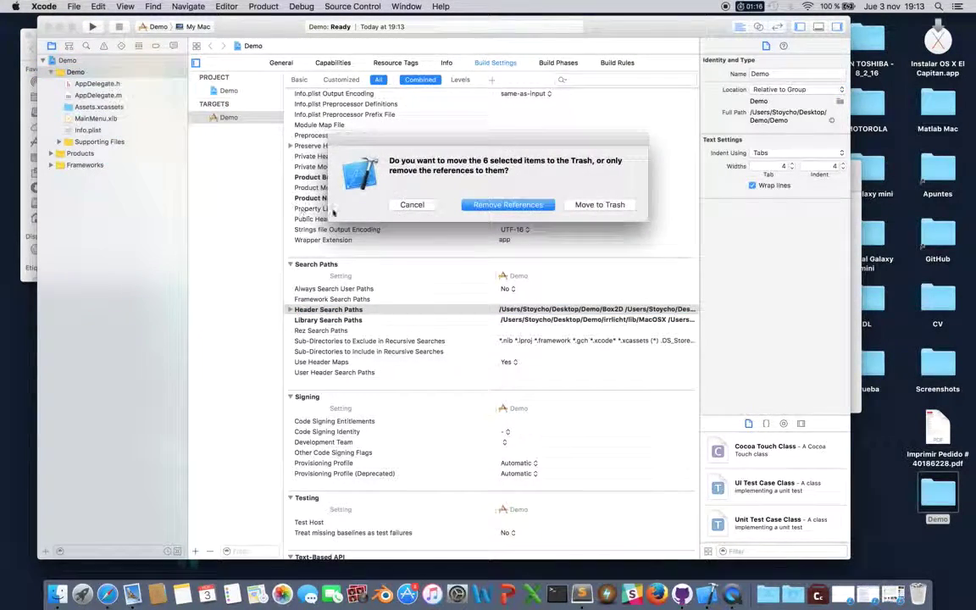
{"action": "key", "text": "Return"}
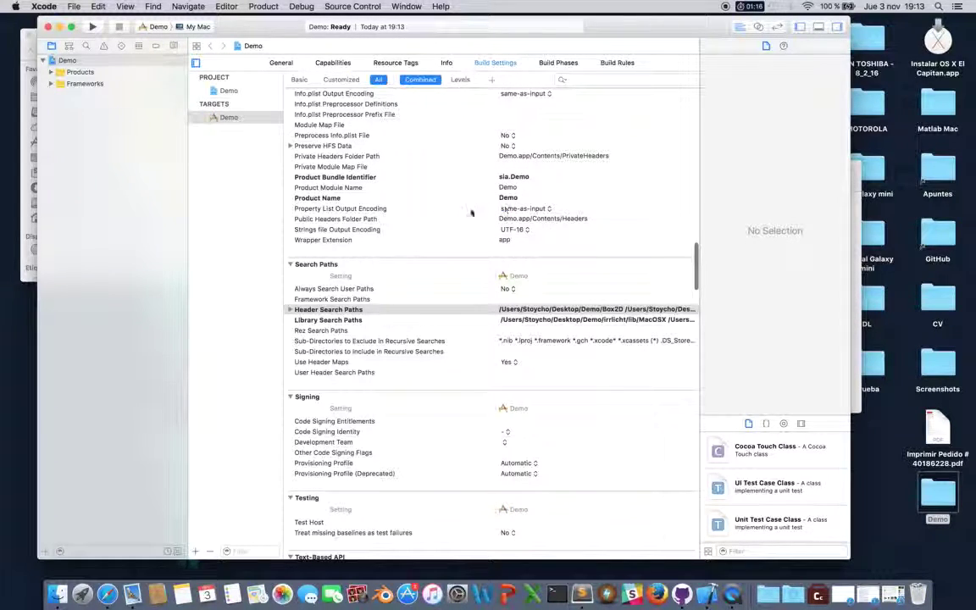
Step: Add a new macOS C++ file named main without a header to the project, saving it in the Demo subfolder for the Demo target
{"action": "left_click", "coordinate": [68, 61]}
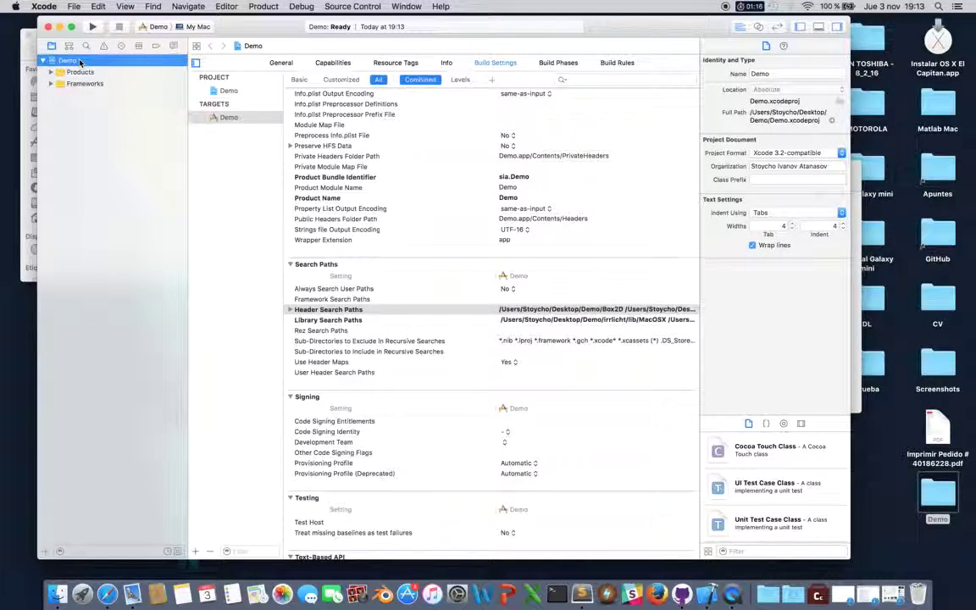
{"action": "right_click", "coordinate": [81, 62]}
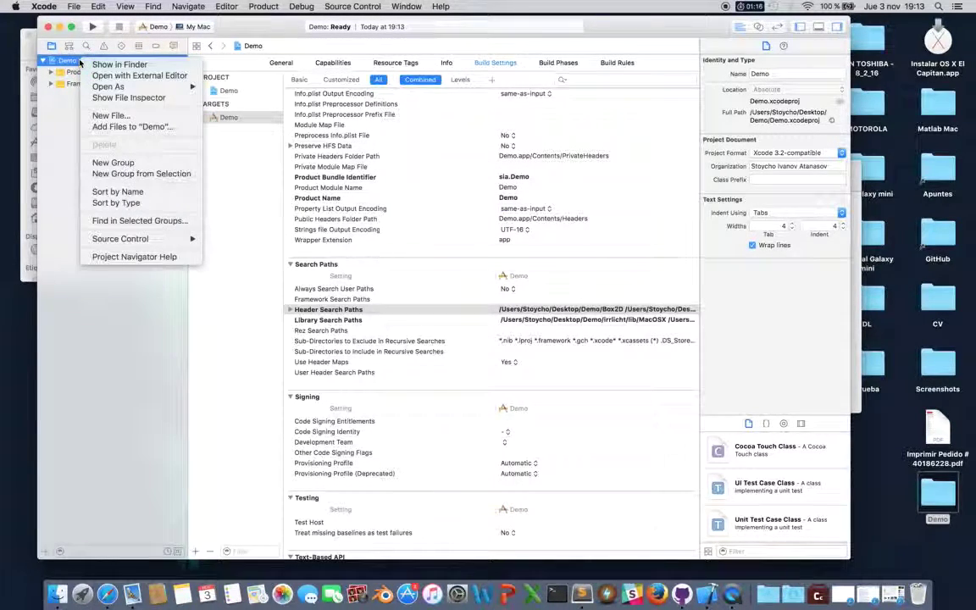
{"action": "left_click", "coordinate": [95, 115]}
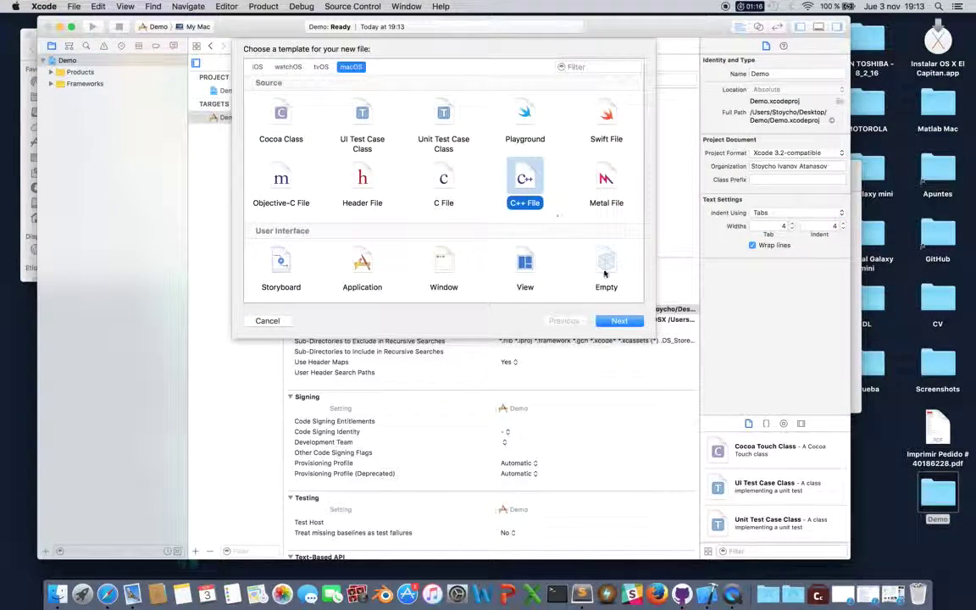
{"action": "left_click", "coordinate": [621, 321]}
{"action": "type", "text": "main"}
{"action": "left_click", "coordinate": [346, 191]}
{"action": "left_click", "coordinate": [604, 322]}
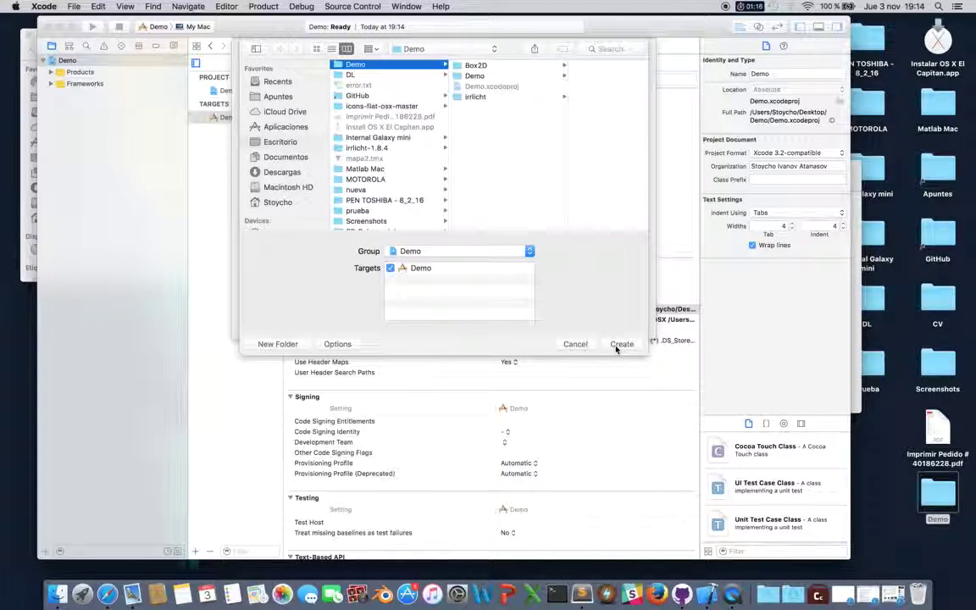
{"action": "left_click", "coordinate": [488, 77]}
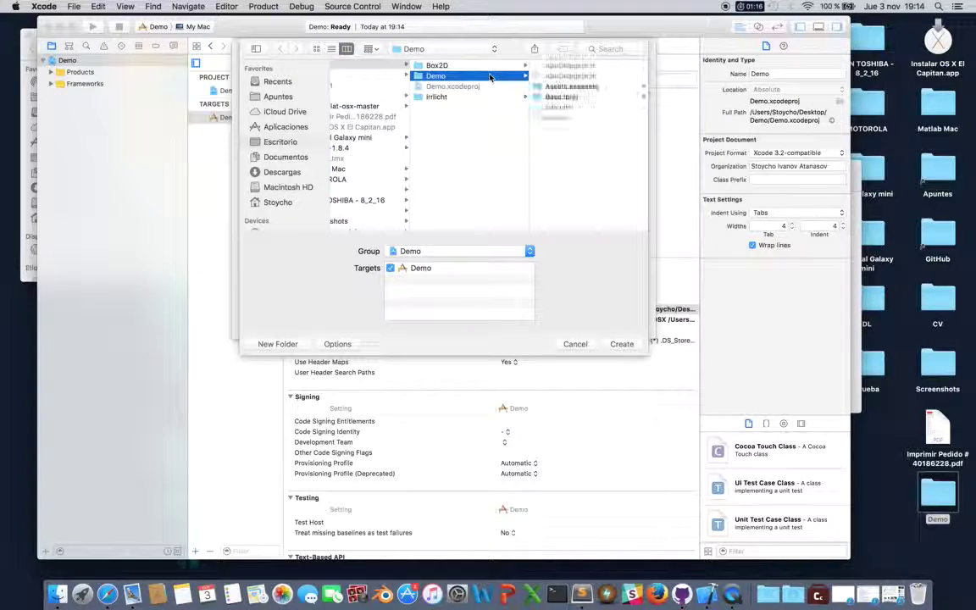
{"action": "left_click", "coordinate": [634, 345]}
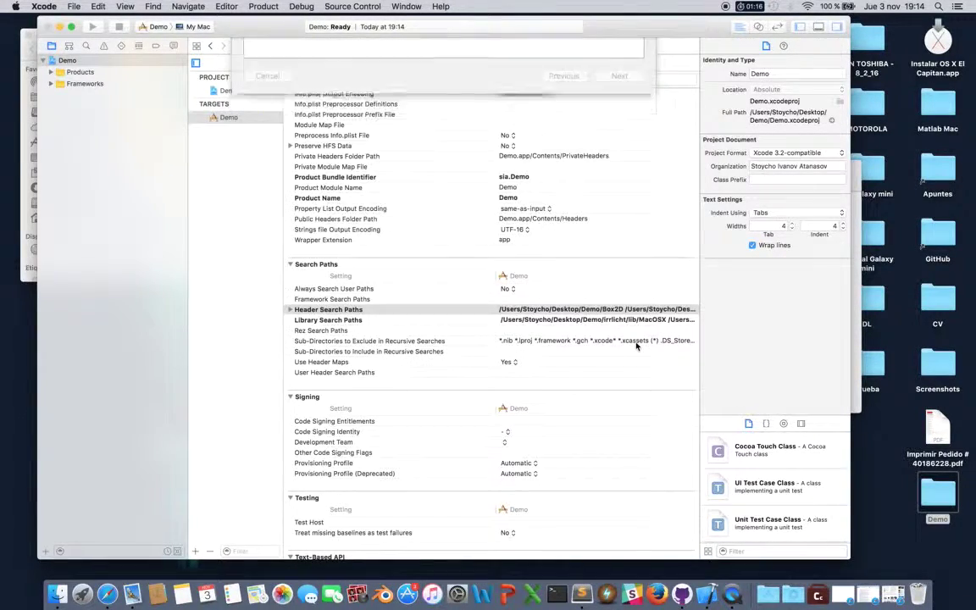
Step: Clear all the template code from main.cpp
{"action": "left_click", "coordinate": [335, 223]}
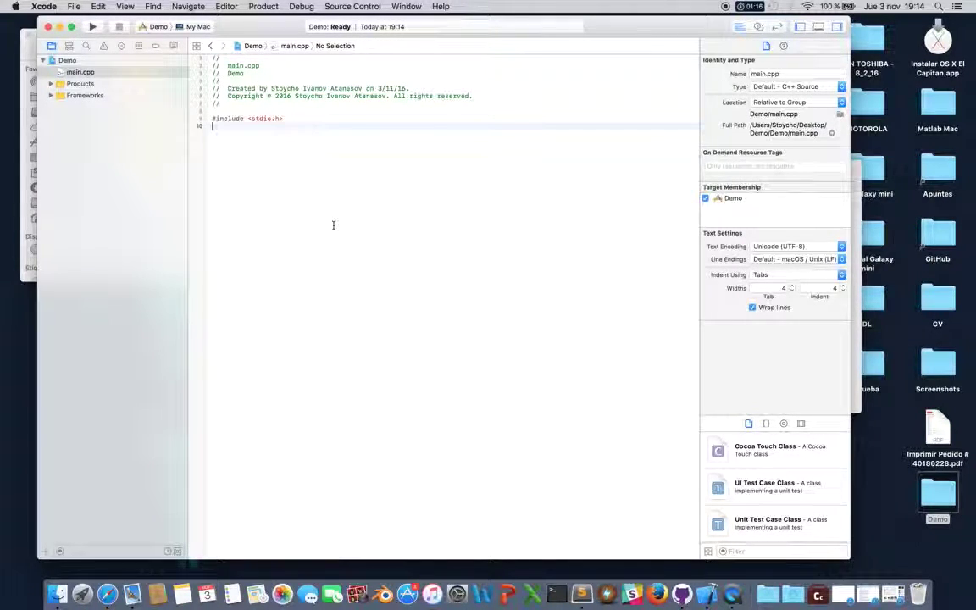
{"action": "left_click_drag", "start_coordinate": [338, 222], "coordinate": [191, 30]}
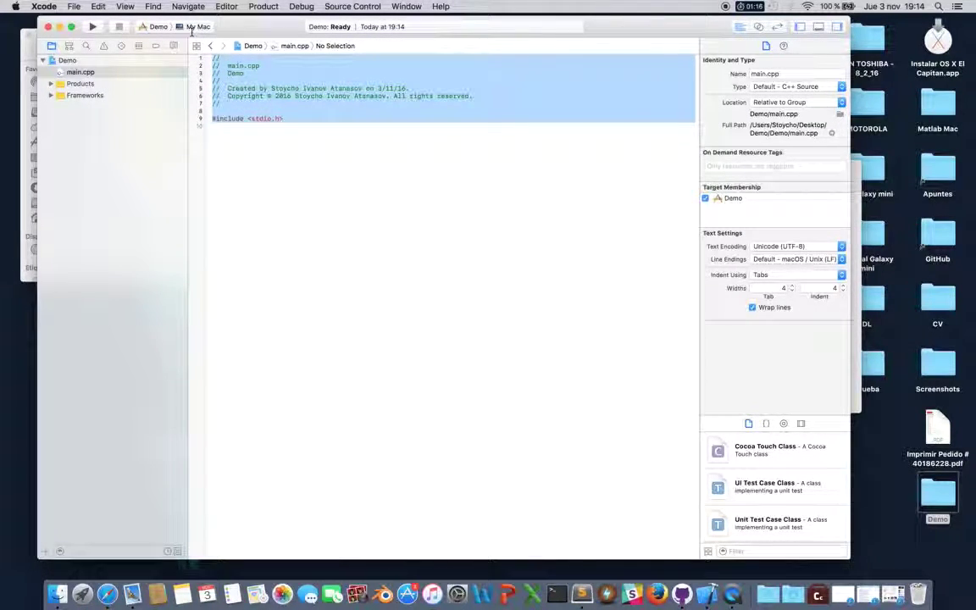
{"action": "key", "text": "BackSpace"}
{"action": "left_click", "coordinate": [245, 116]}
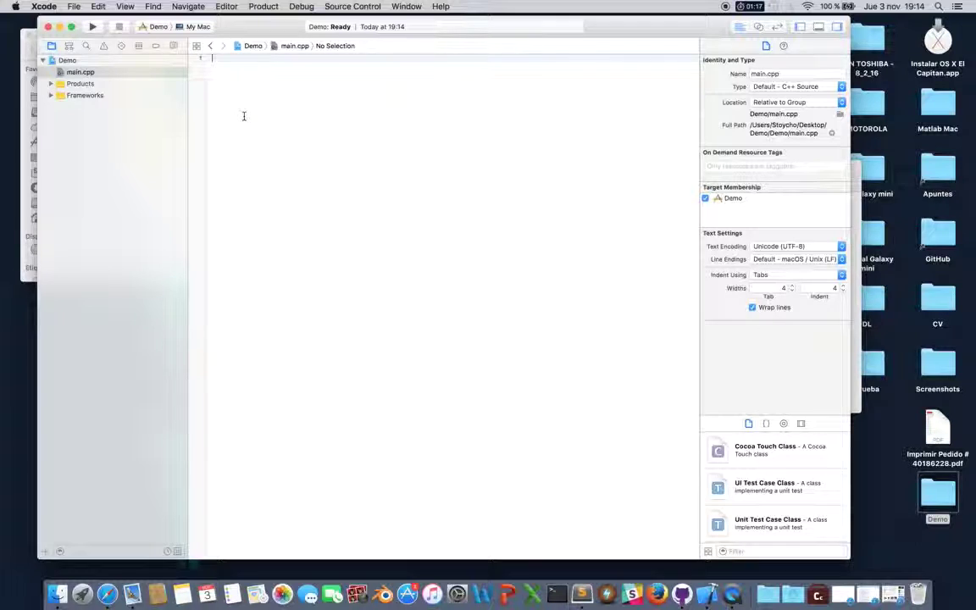
Step: Switch to Sublime Text and open the recent file ~/GitHub/Vesper/Desarrollo/Proyecto base/prob2/prob2/main.cpp
{"action": "left_click", "coordinate": [581, 593]}
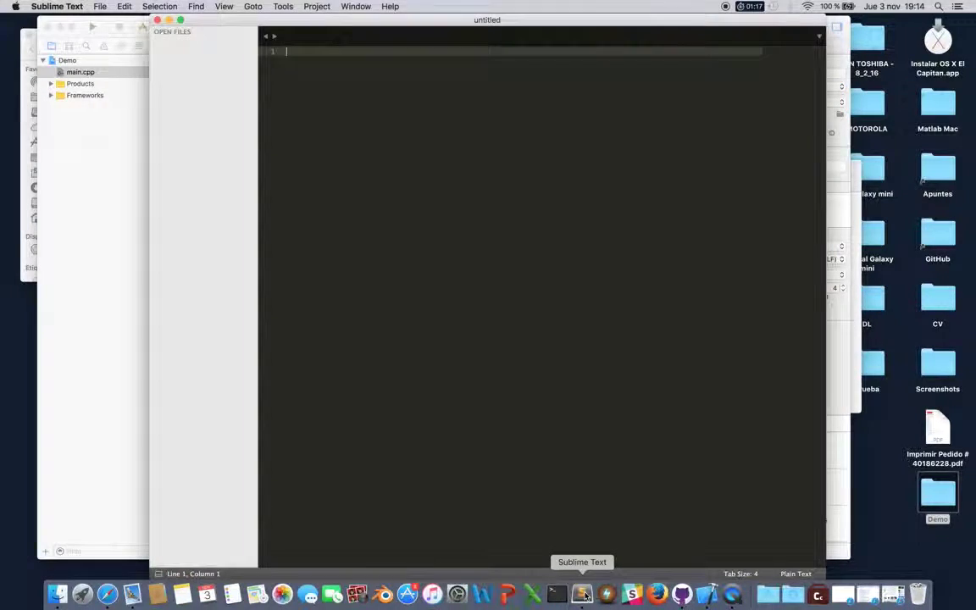
{"action": "left_click", "coordinate": [96, 4]}
{"action": "mouse_move", "coordinate": [138, 55]}
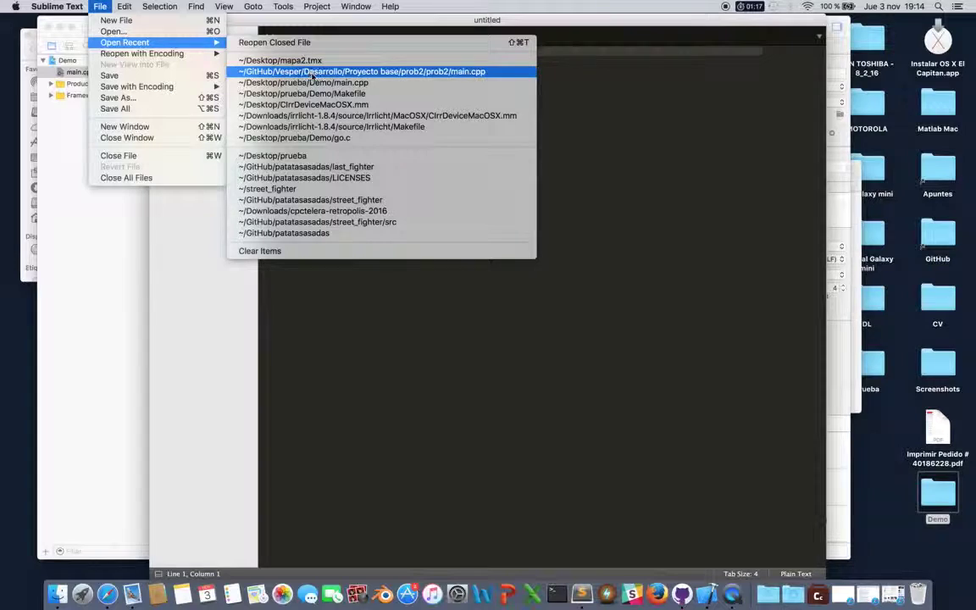
{"action": "left_click", "coordinate": [314, 73]}
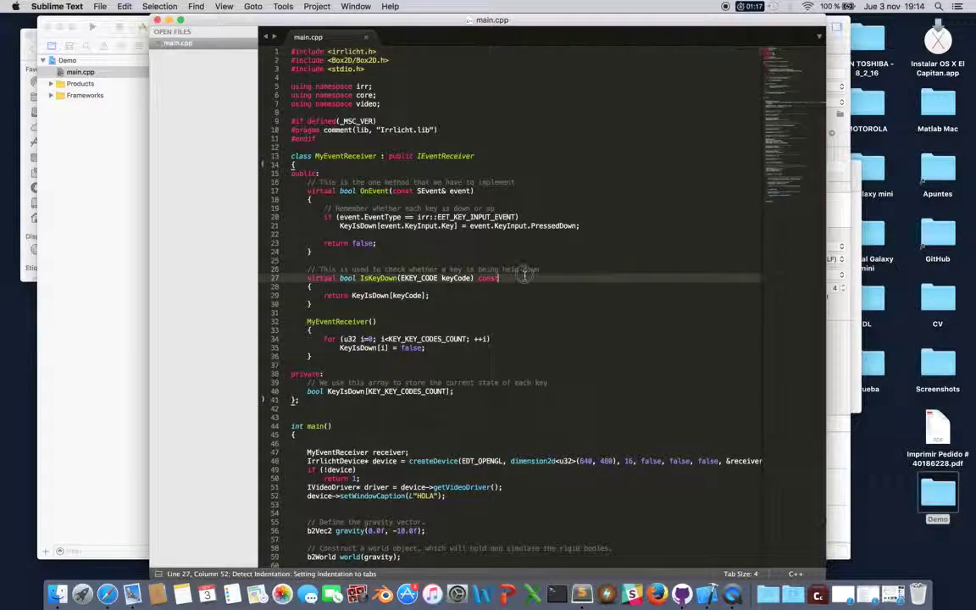
Step: Copy the entire sample code from the opened main.cpp and close its Sublime Text window
{"action": "scroll", "coordinate": [526, 279], "scroll_direction": "down", "scroll_amount": 20}
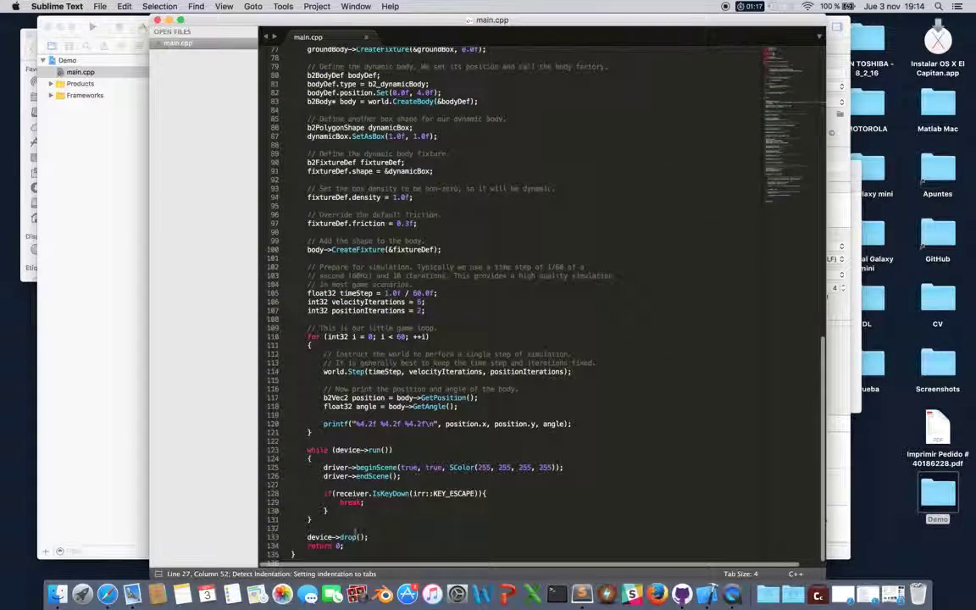
{"action": "left_click_drag", "start_coordinate": [331, 557], "coordinate": [291, 4]}
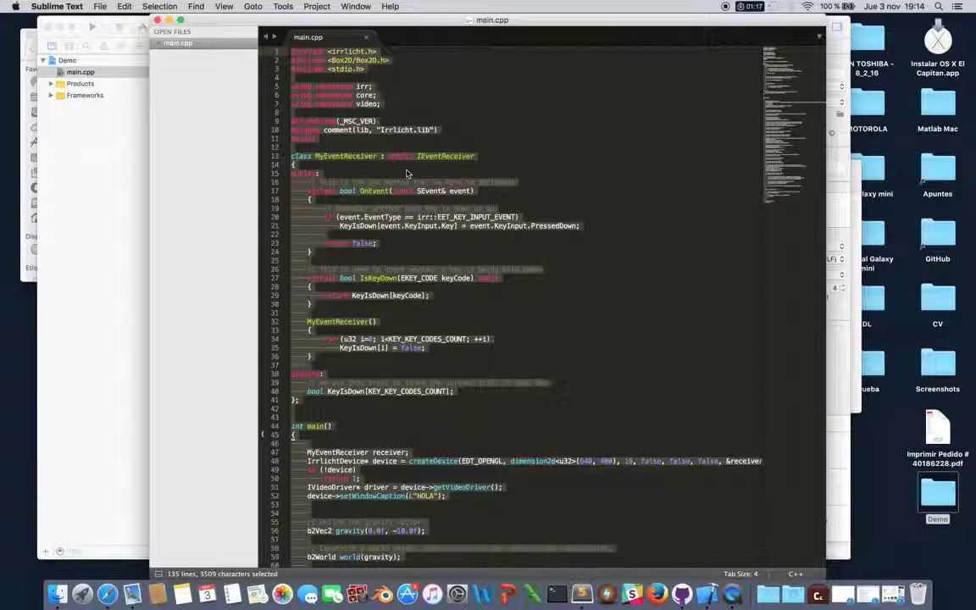
{"action": "key", "text": "super+c"}
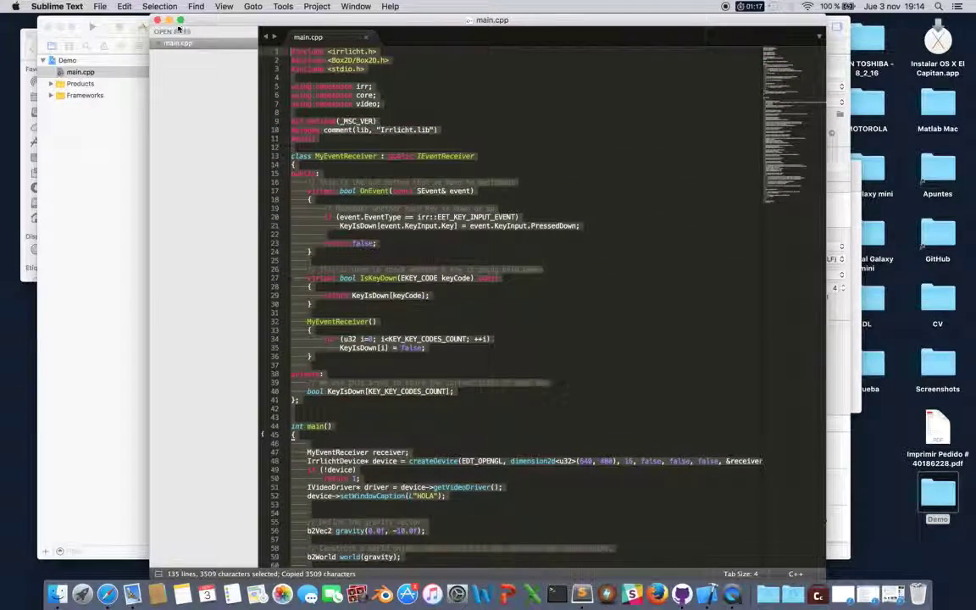
{"action": "left_click", "coordinate": [157, 20]}
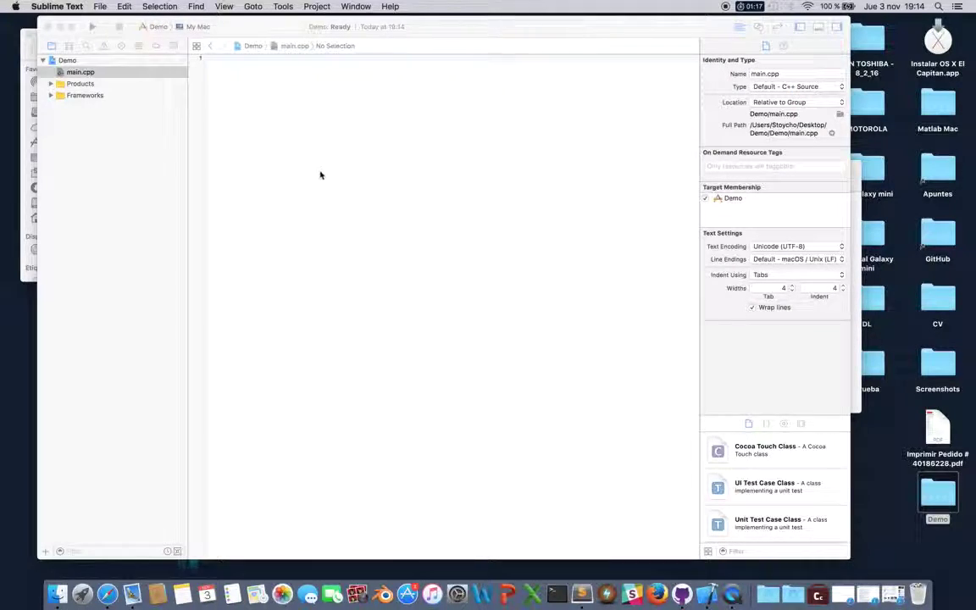
Step: Switch to Xcode and paste the copied sample code into the Demo project's empty main.cpp
{"action": "left_click", "coordinate": [322, 171]}
{"action": "key", "text": "super+v"}
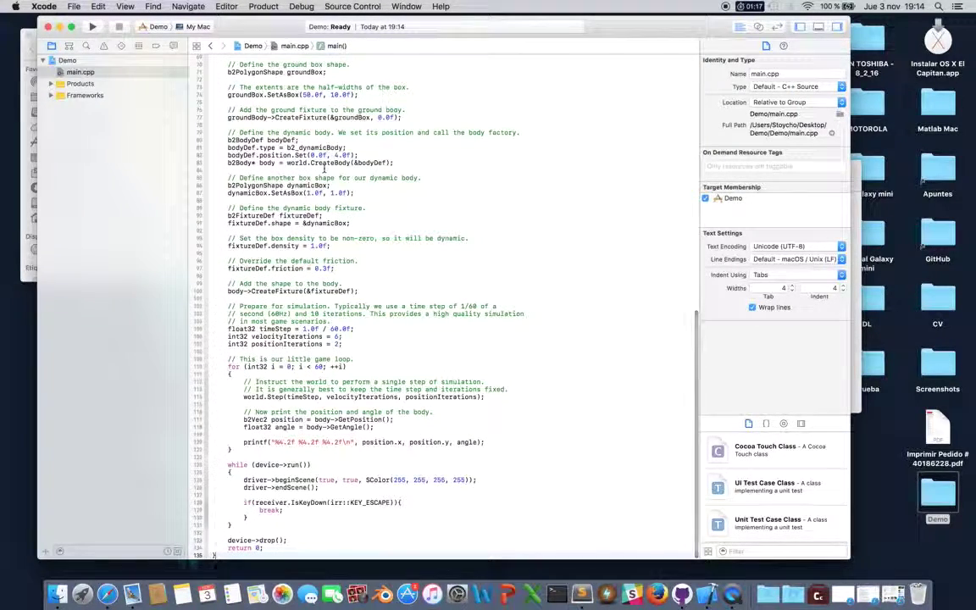
{"action": "scroll", "coordinate": [371, 248], "scroll_direction": "up", "scroll_amount": 10}
{"action": "scroll", "coordinate": [371, 248], "scroll_direction": "up", "scroll_amount": 10}
{"action": "left_click", "coordinate": [328, 65]}
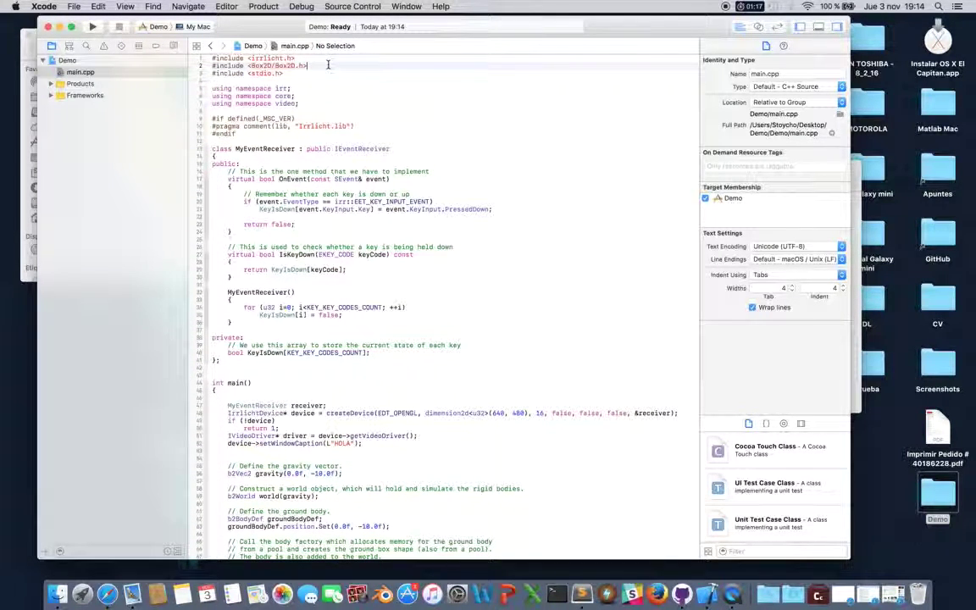
Step: Build and run the Demo project, closing the HOLA window and returning to the project's file list
{"action": "left_click", "coordinate": [263, 7]}
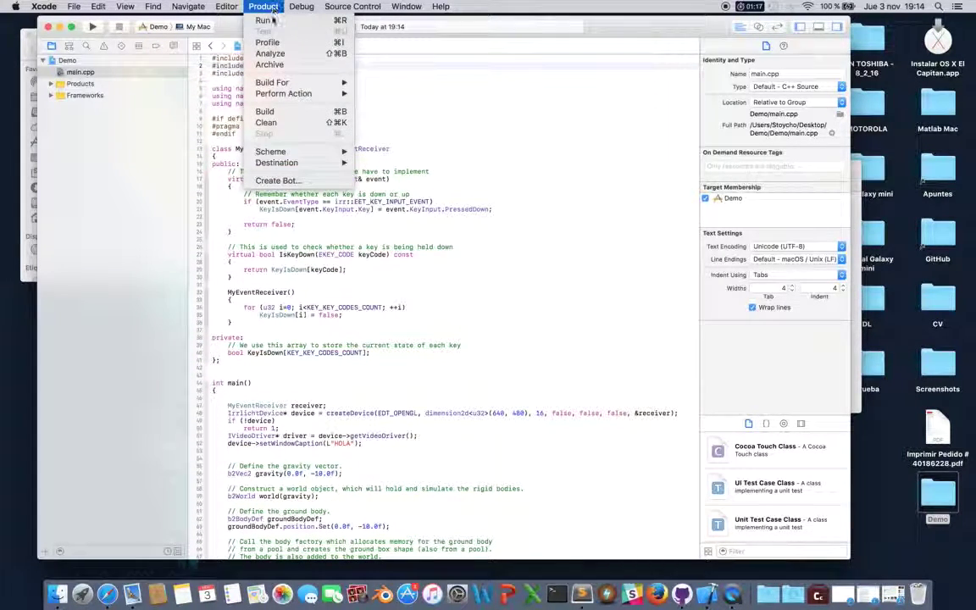
{"action": "left_click", "coordinate": [278, 111]}
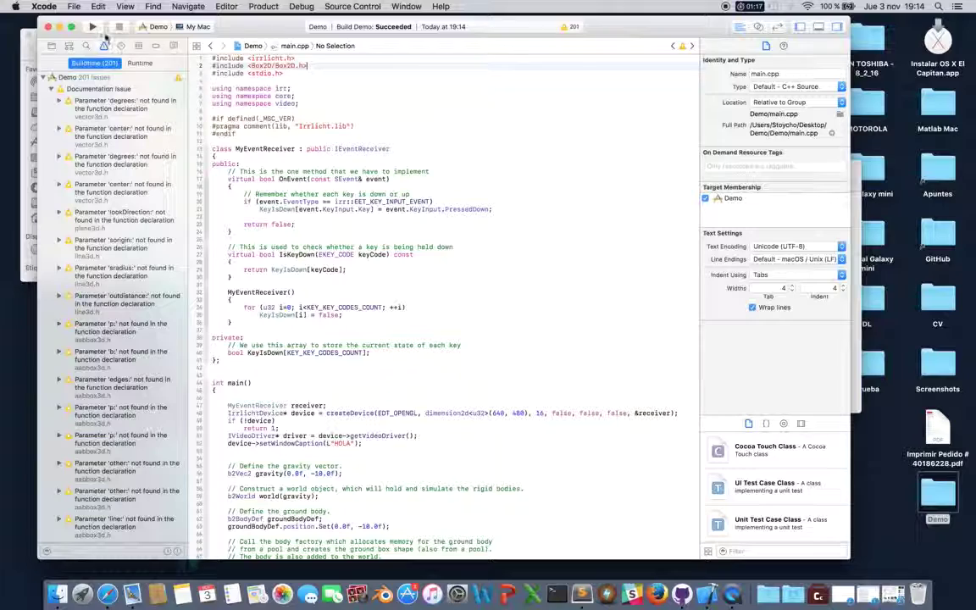
{"action": "left_click", "coordinate": [93, 27]}
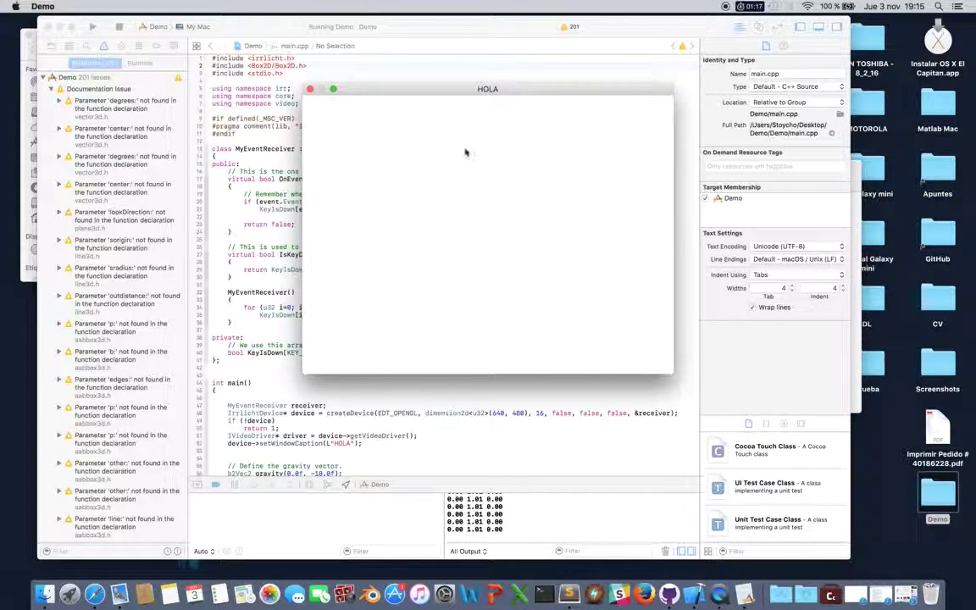
{"action": "key", "text": "Escape"}
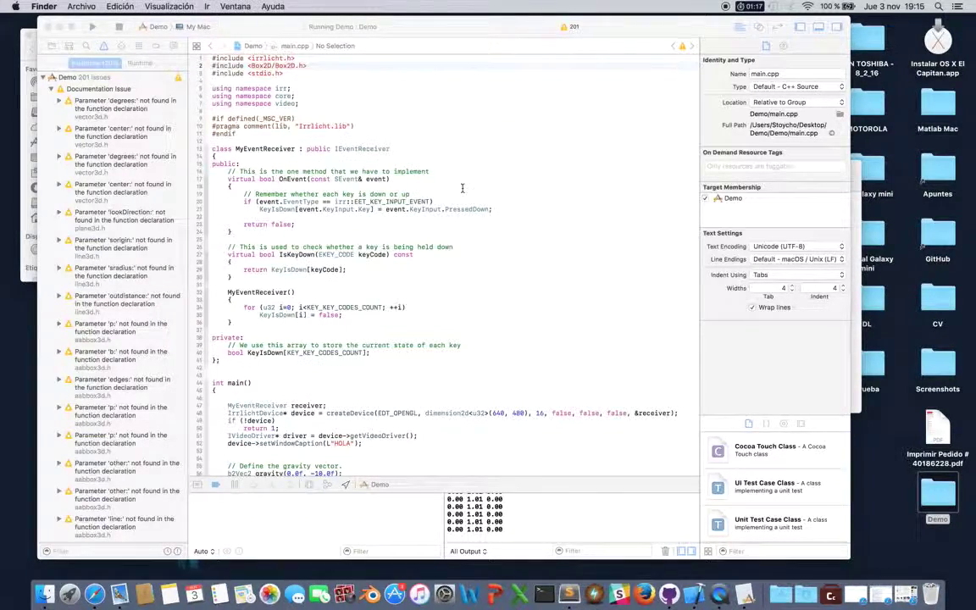
{"action": "left_click", "coordinate": [50, 45]}
{"action": "left_click", "coordinate": [52, 45]}
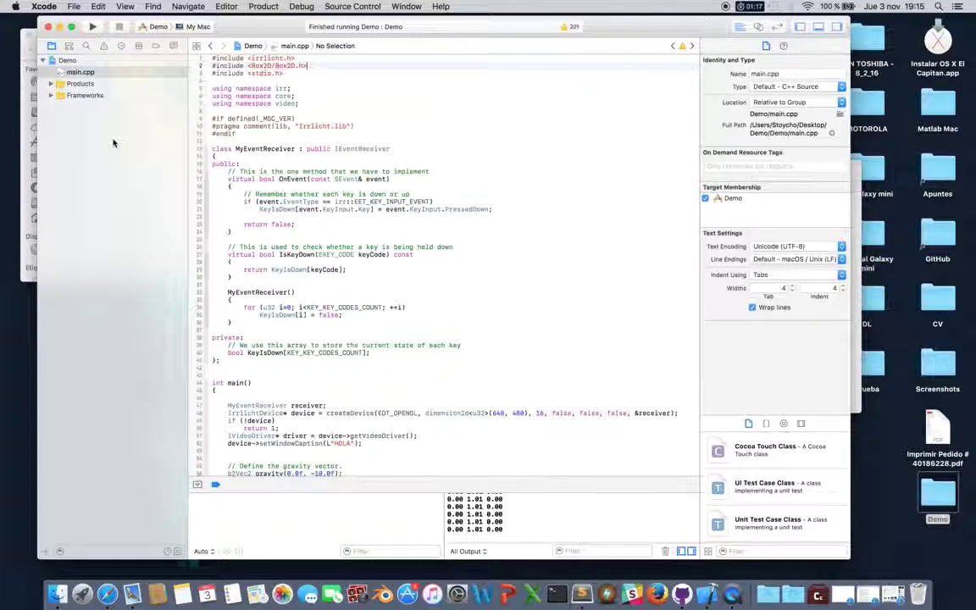